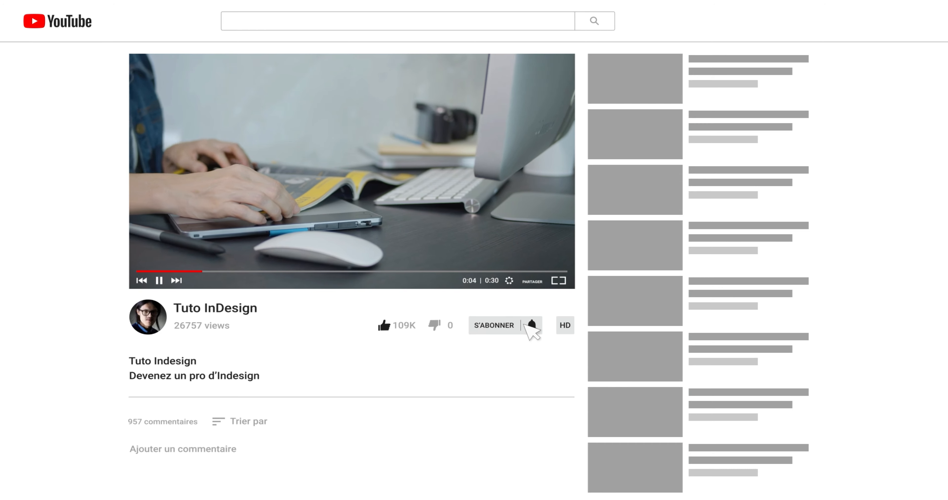
click(531, 326)
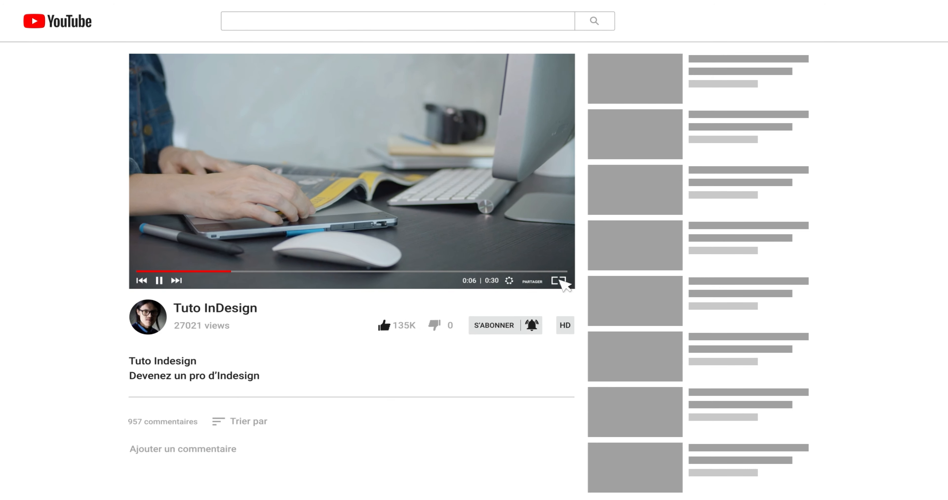
click(559, 281)
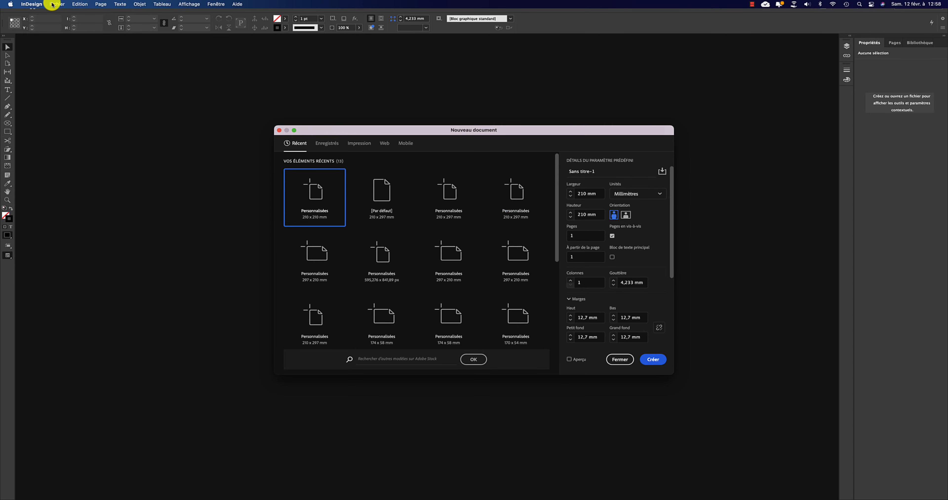
- Create a new 210 × 210 mm print document named Moodboard with 12.7 mm margins
click(52, 4)
mouse_move(55, 14)
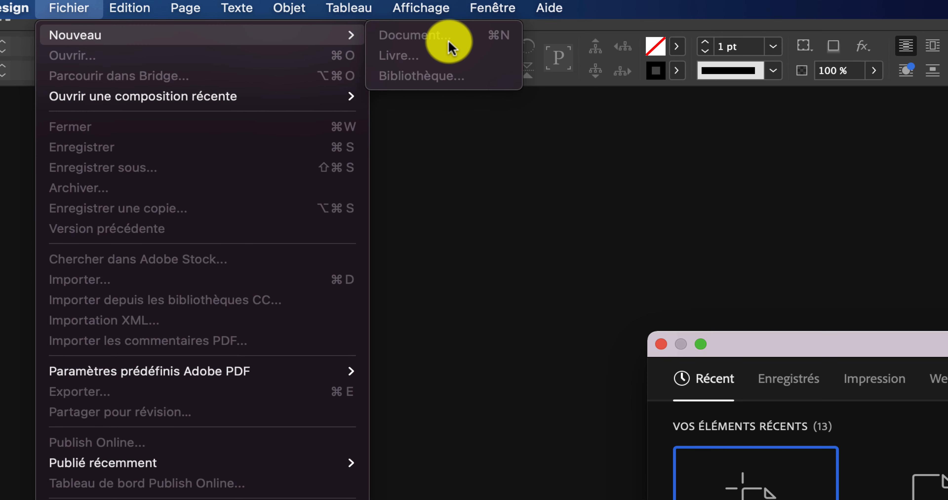
click(730, 216)
key(super+n)
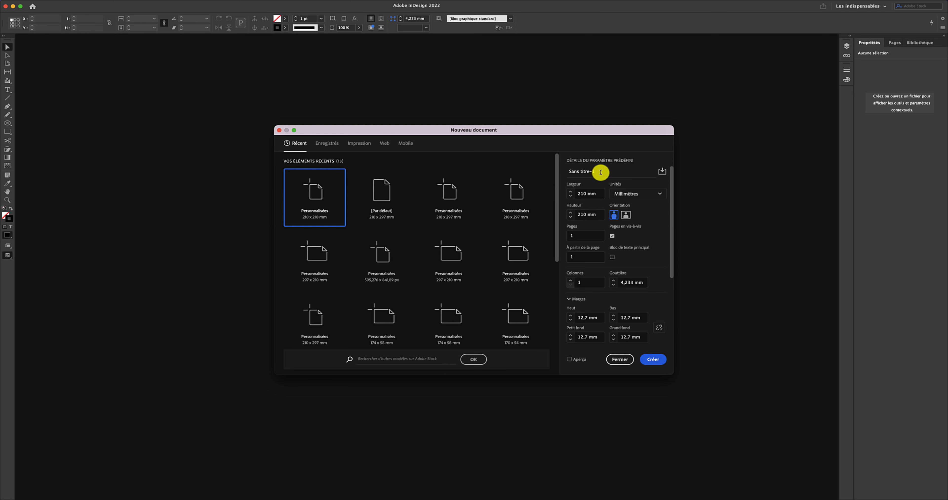
drag(599, 172, 568, 172)
text(Moodboard)
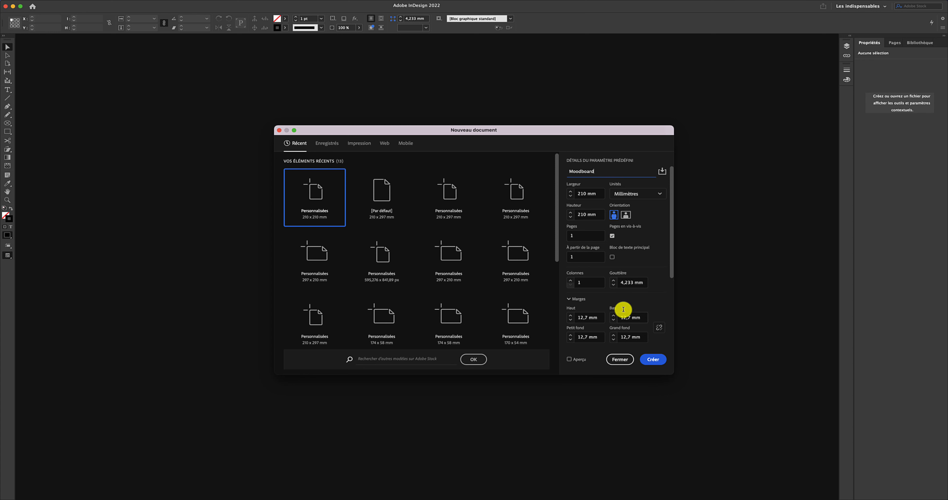
click(652, 359)
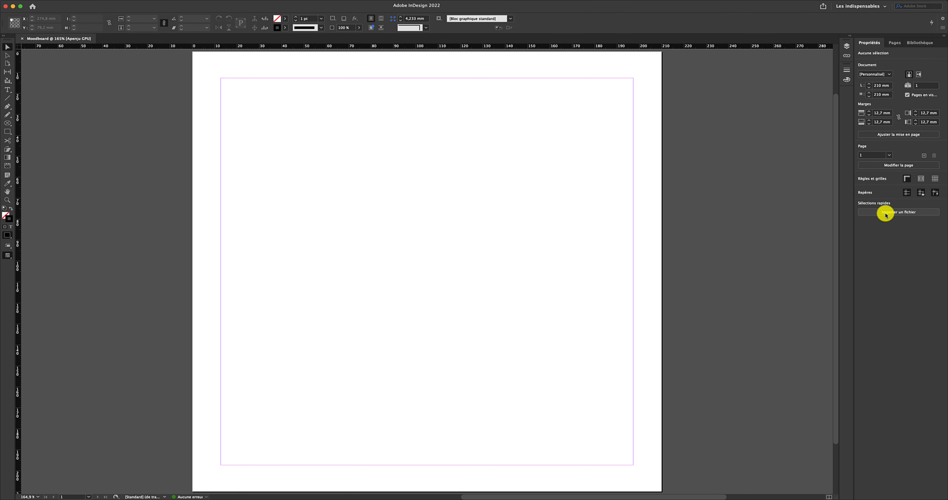
- Import the yellow Pantone swatch image from the images folder and place it at its original size near the page's centre
click(886, 214)
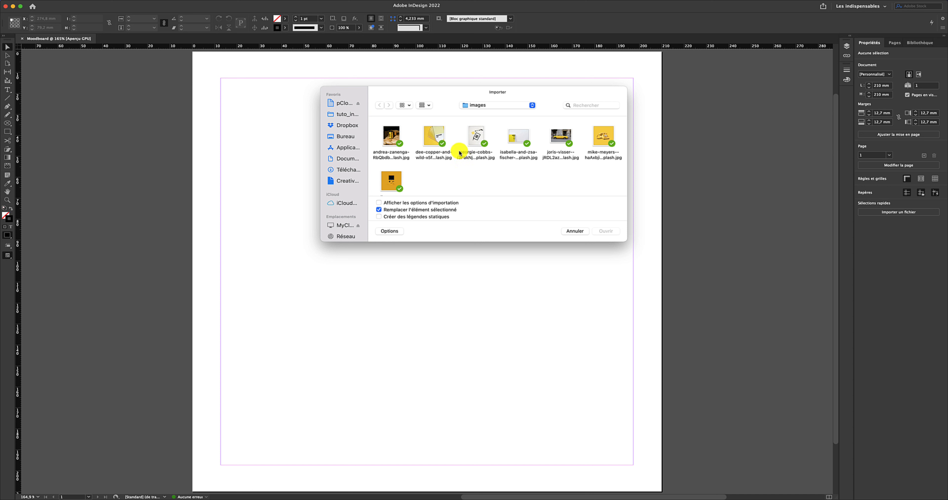
click(440, 139)
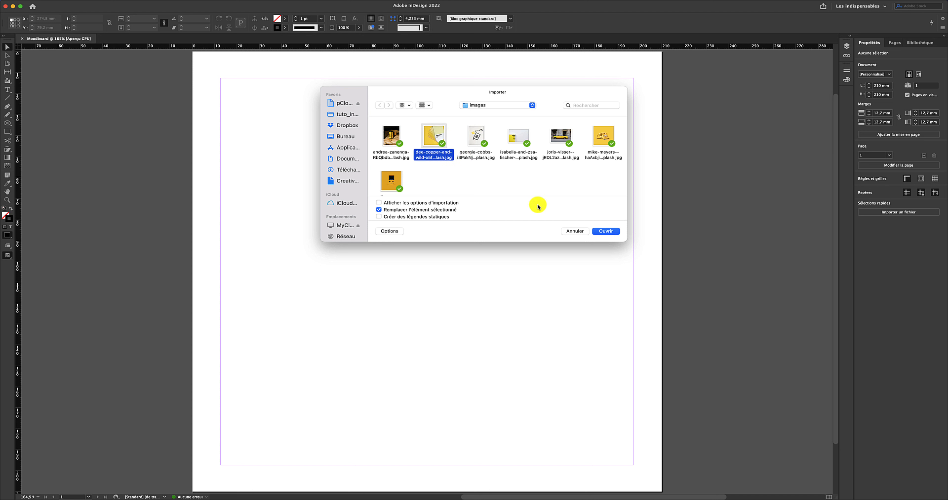
click(601, 231)
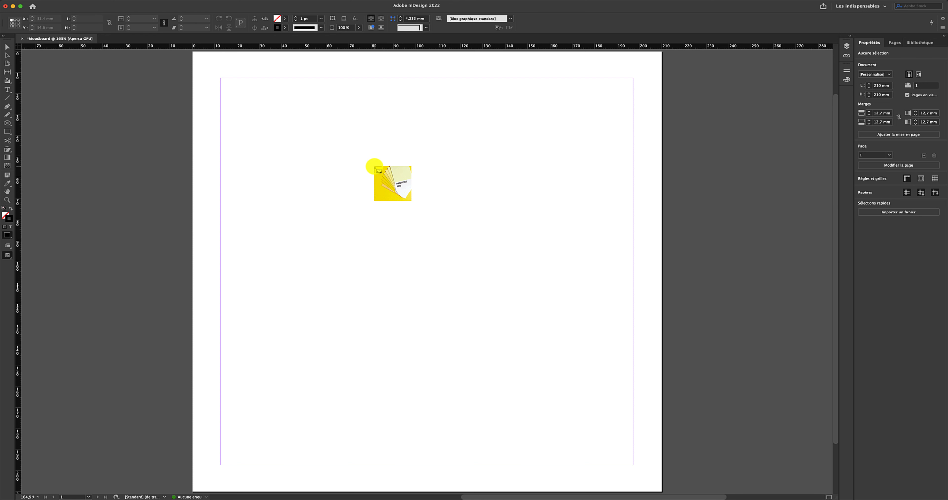
click(374, 166)
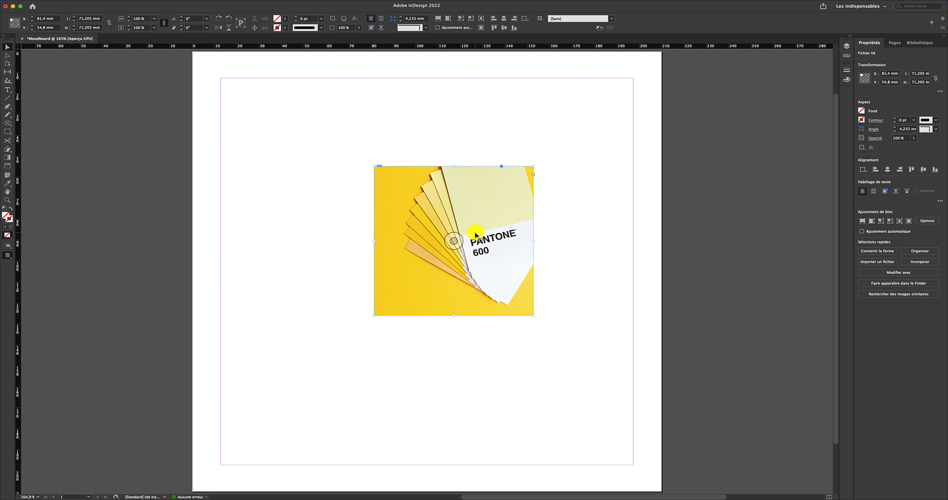
click(678, 245)
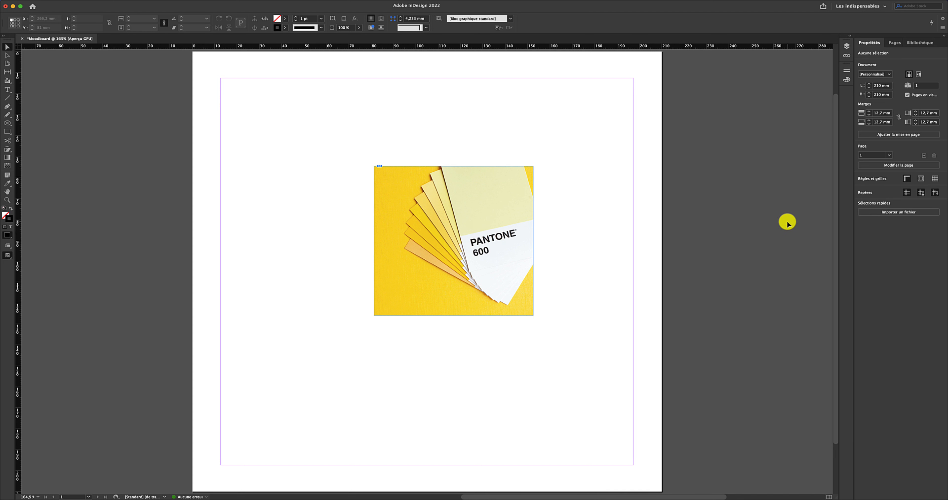
- Import the fourth picture from the images folder and place it at its original size near the page's upper-left margin corner
click(878, 217)
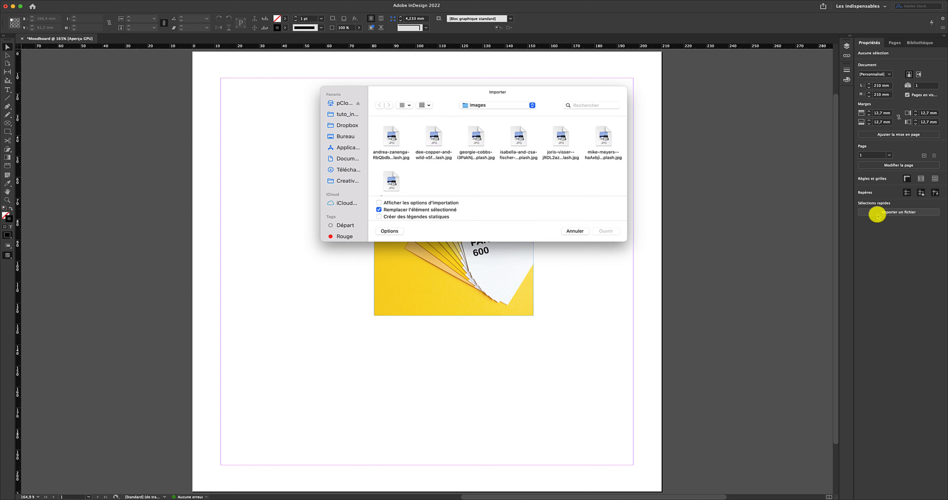
click(518, 137)
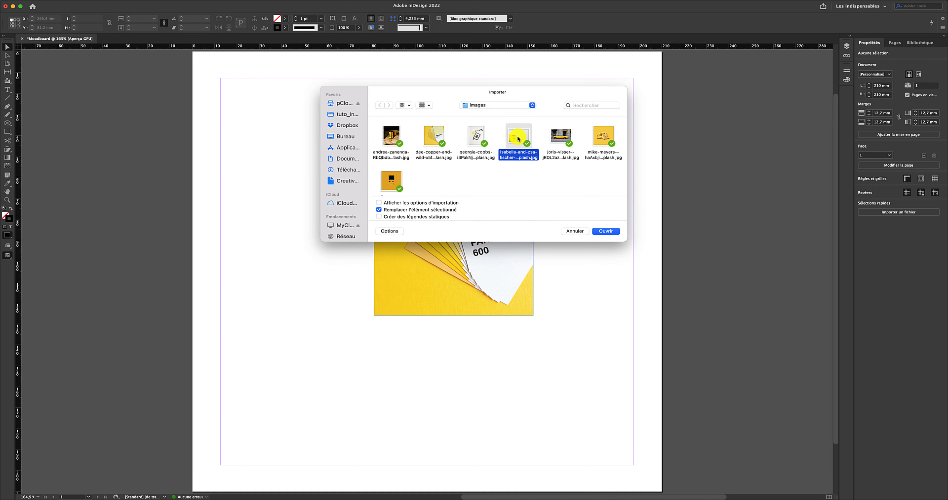
click(606, 232)
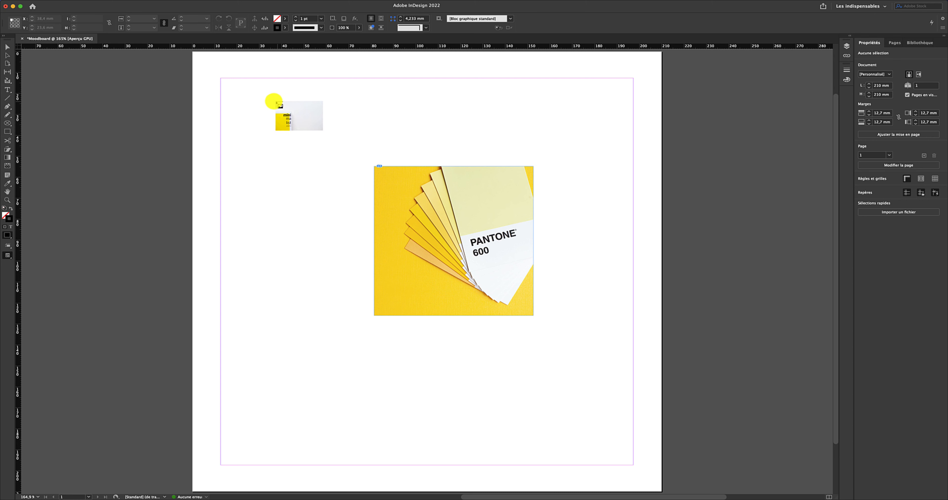
click(267, 101)
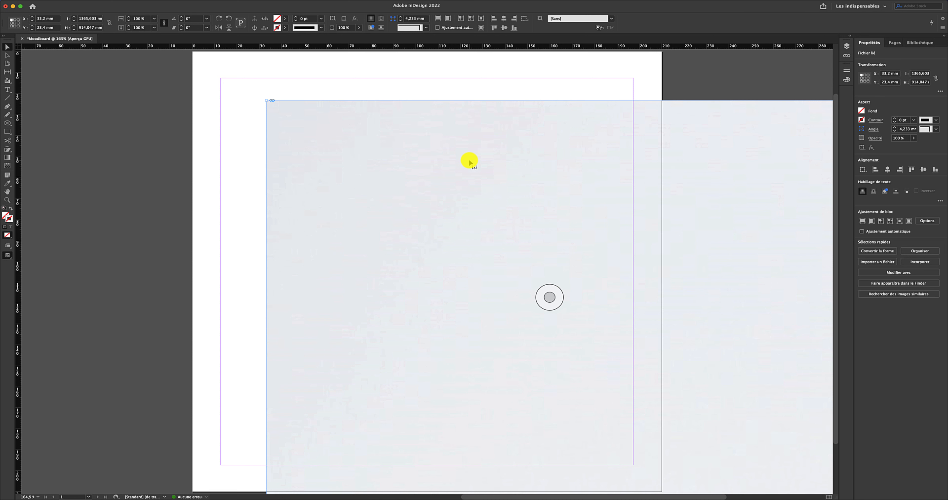
- Delete the oversized picture and the Pantone swatch image from the page
key(Delete)
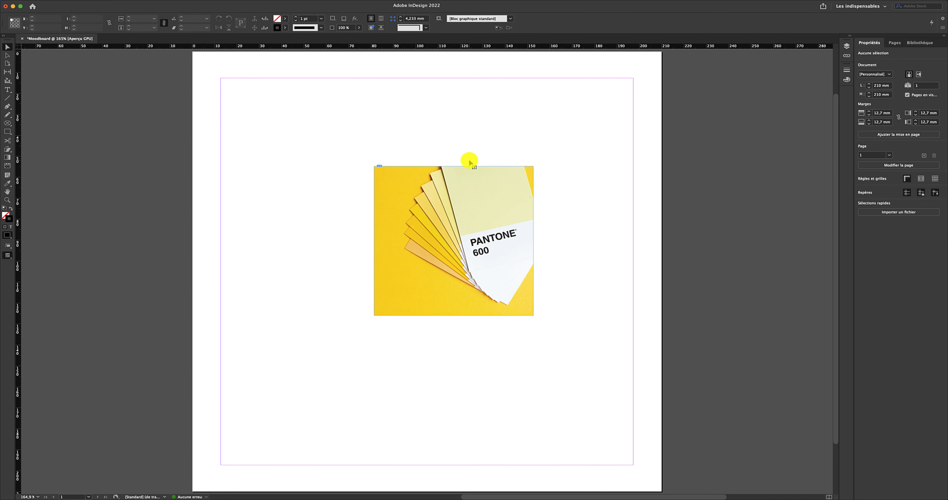
click(463, 191)
key(Delete)
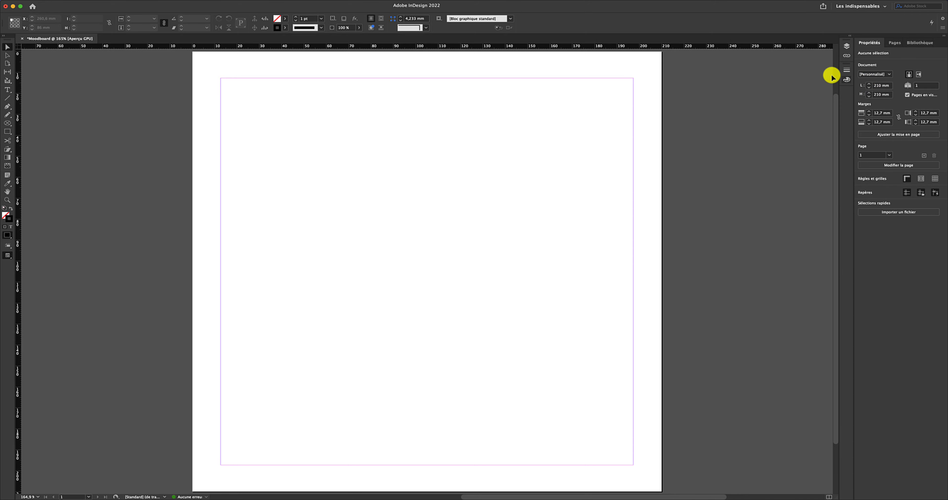
- Import the Pantone swatch image again and place it in a frame about 54 mm square in the page's upper half
mouse_move(392, 1)
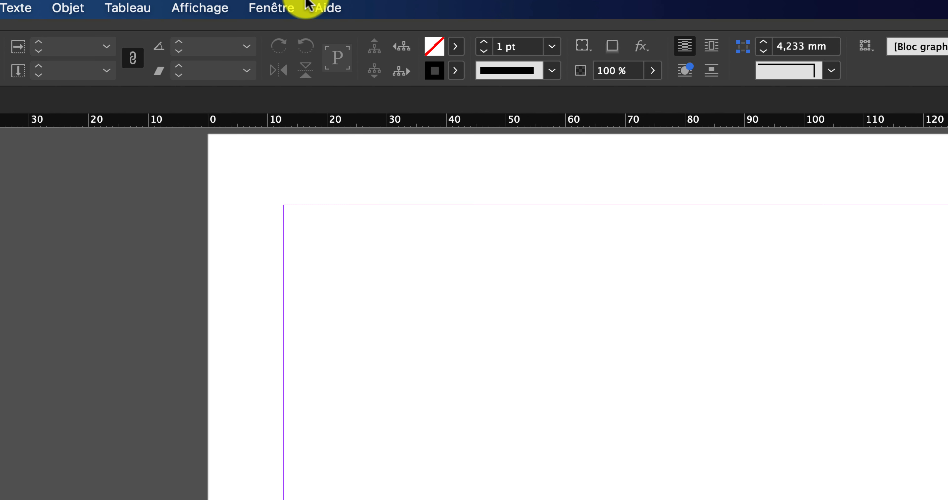
click(257, 6)
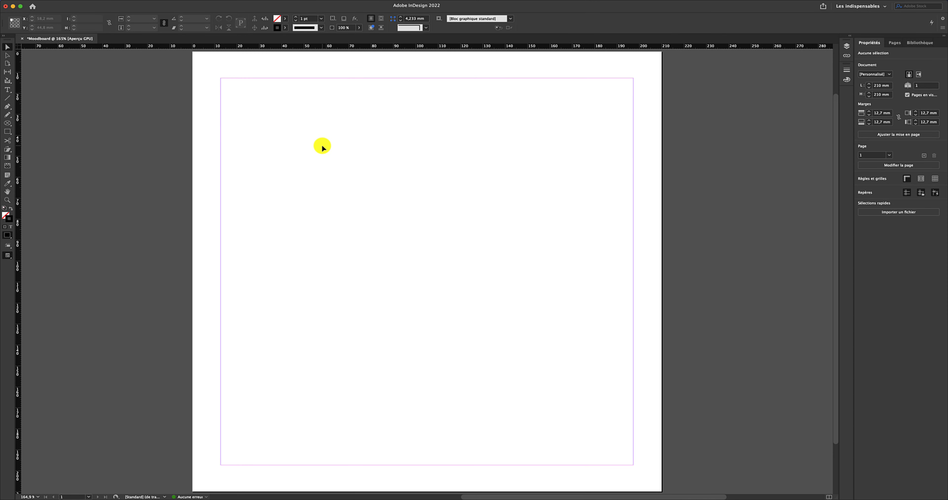
mouse_move(110, 4)
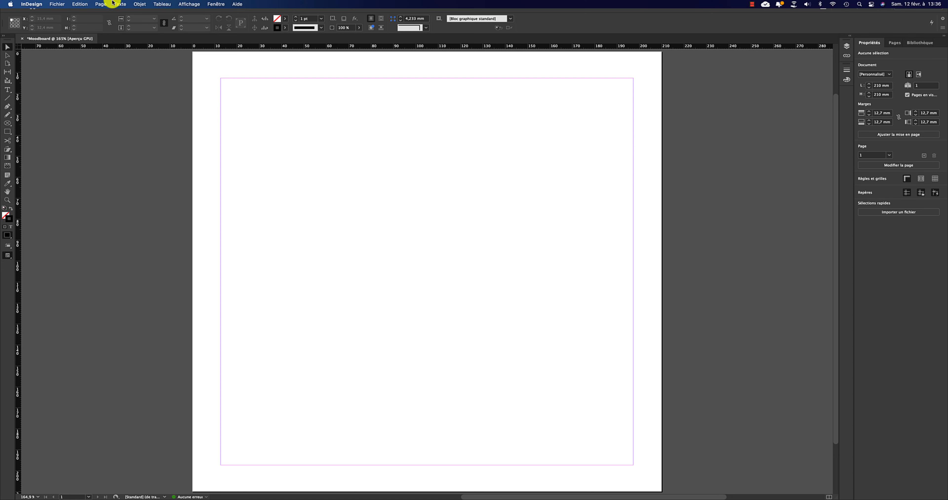
click(59, 4)
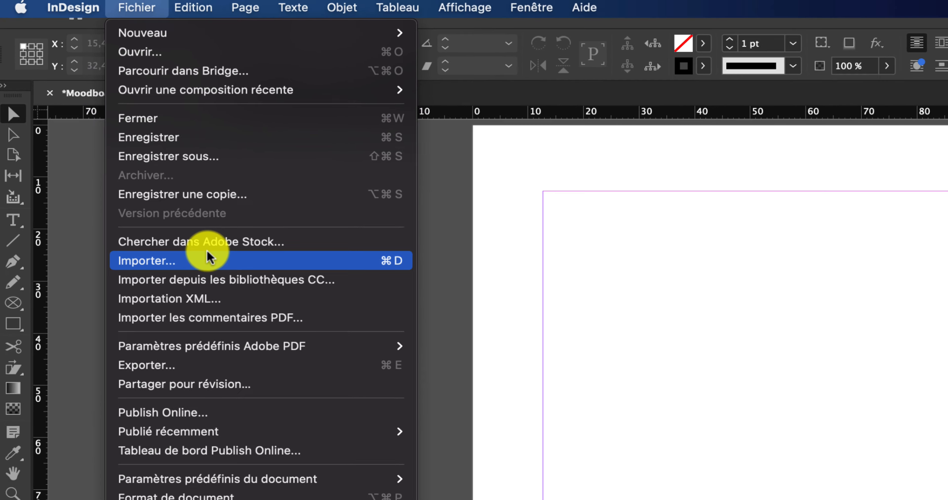
key(super+d)
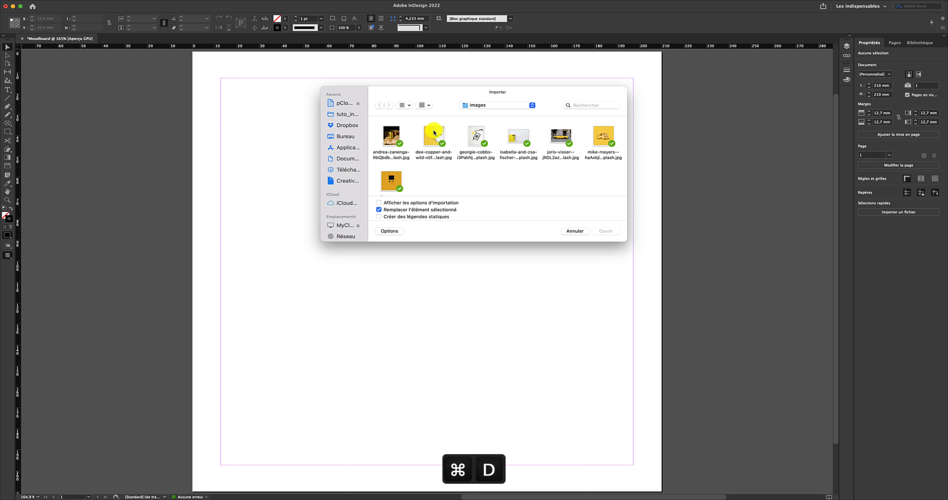
click(435, 132)
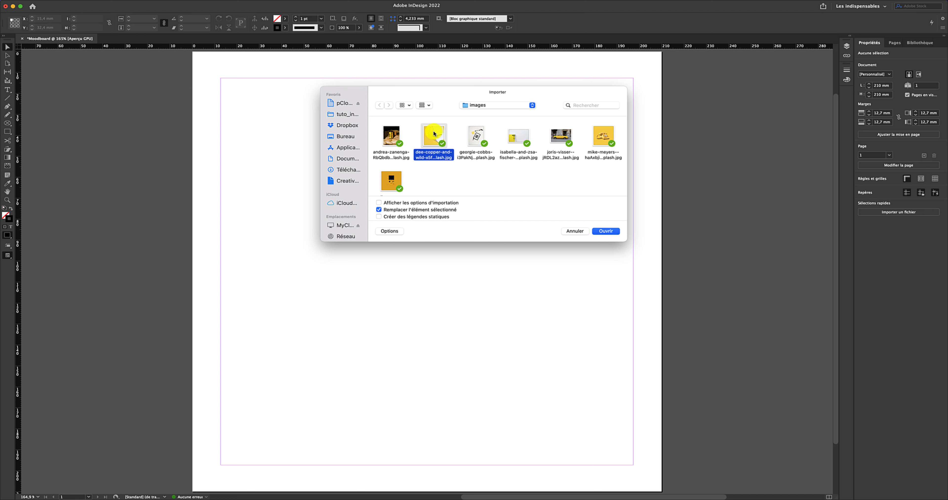
click(600, 232)
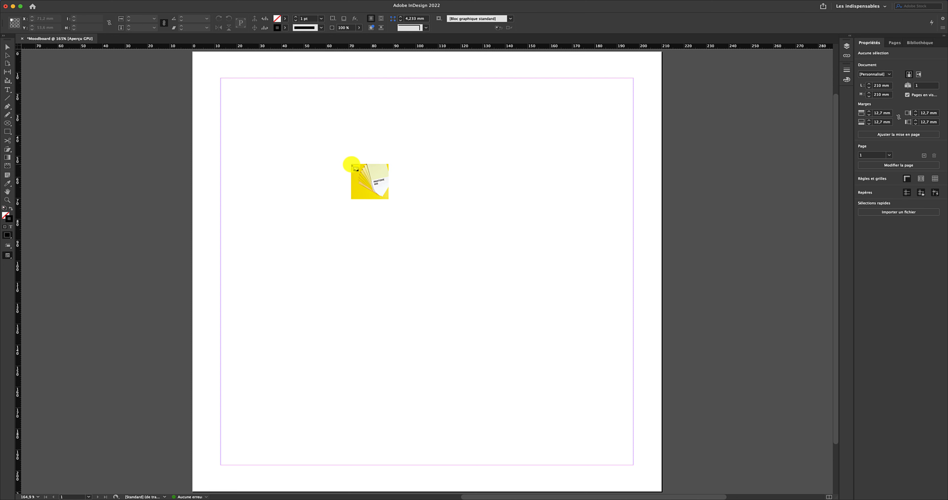
drag(299, 129, 419, 203)
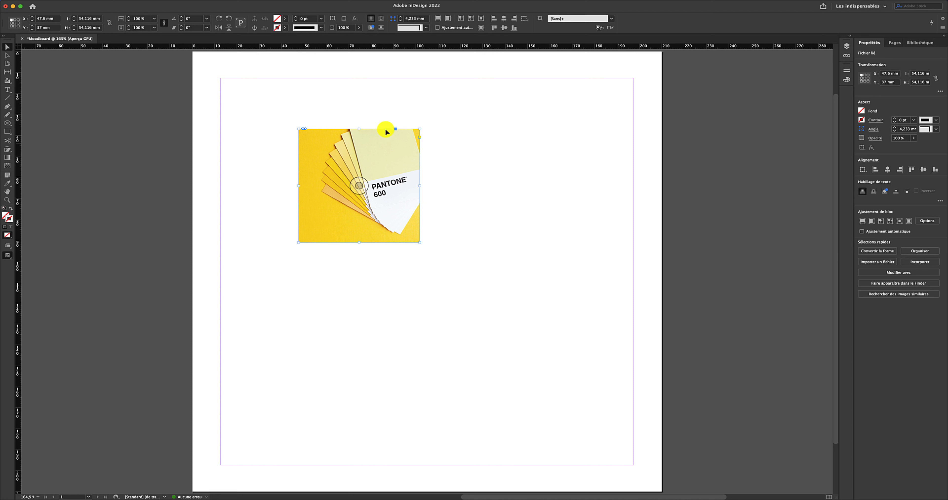
- Examine the placed image's actual and effective resolution and colour space in the Information panel, and close it
mouse_move(366, 1)
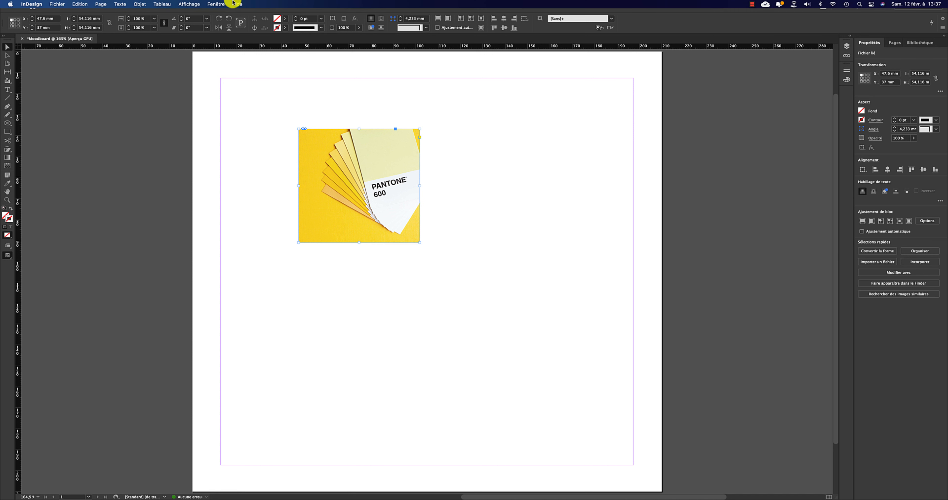
click(221, 3)
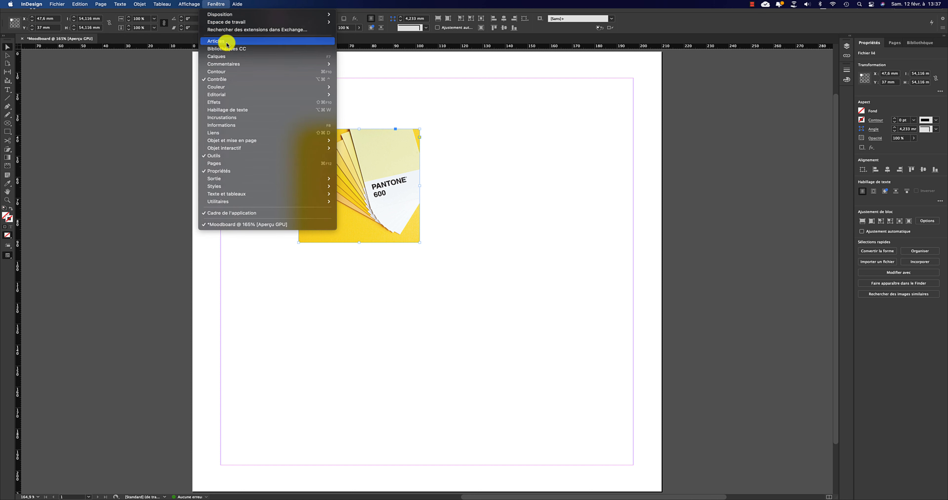
click(247, 125)
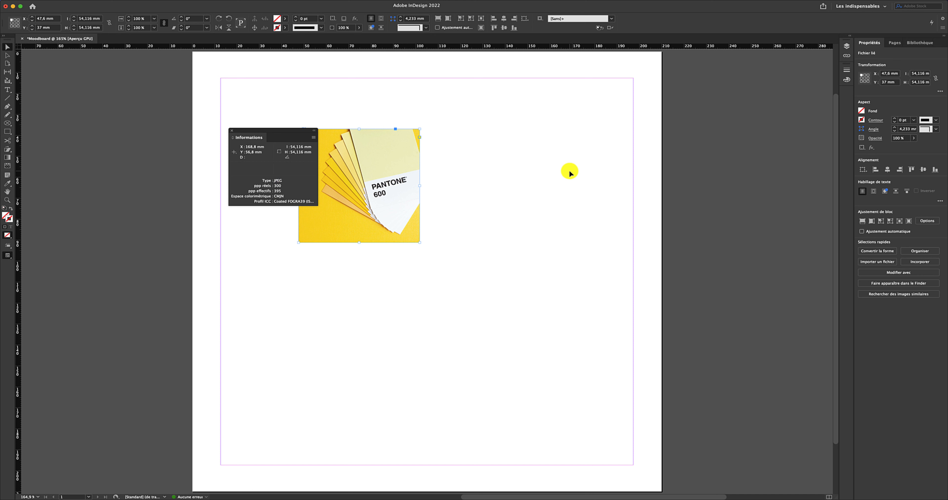
key(F8)
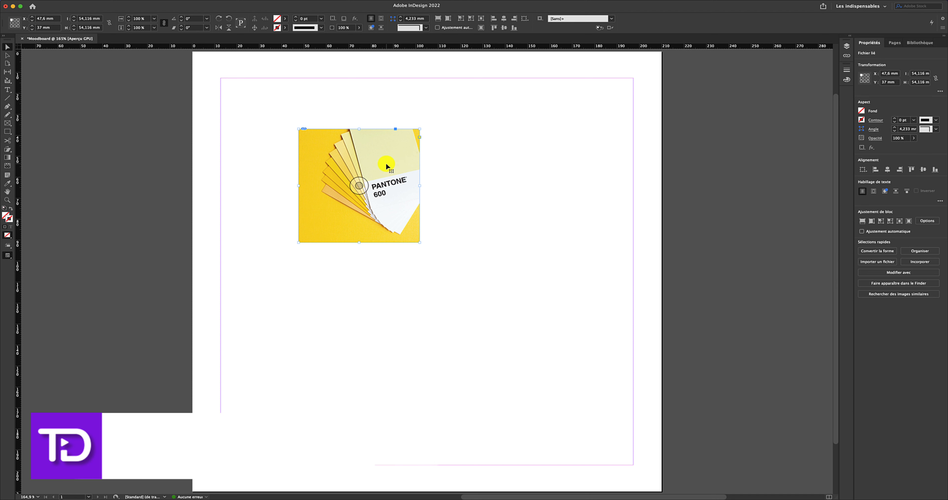
- Delete the placed Pantone image and draw a square image frame in the page's upper-right margin corner
key(Delete)
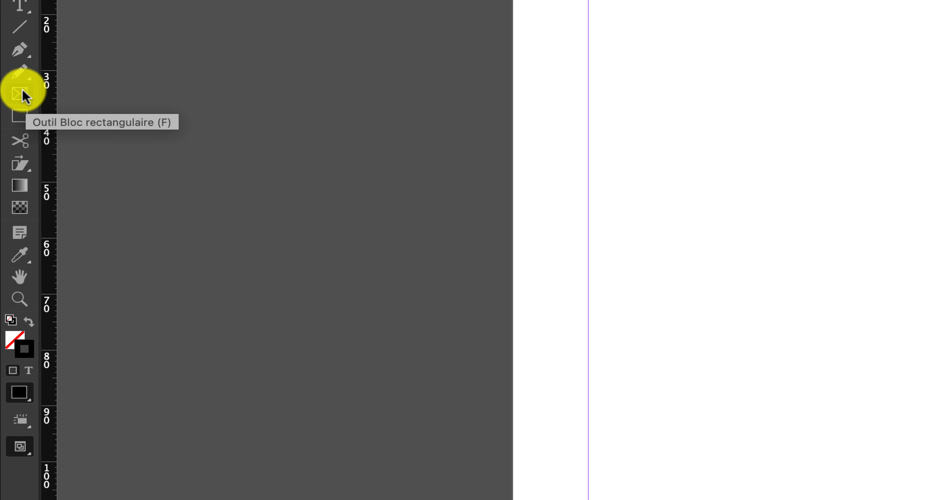
key(f)
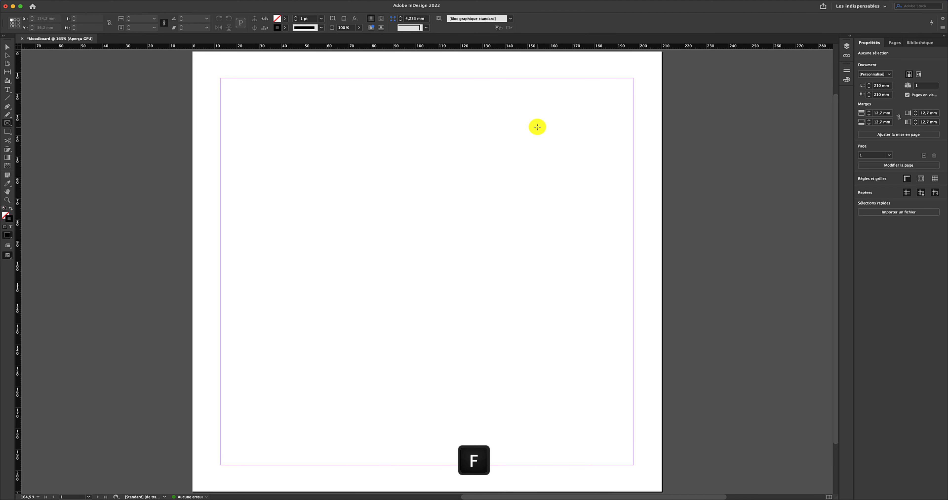
scroll(539, 126, up, 1)
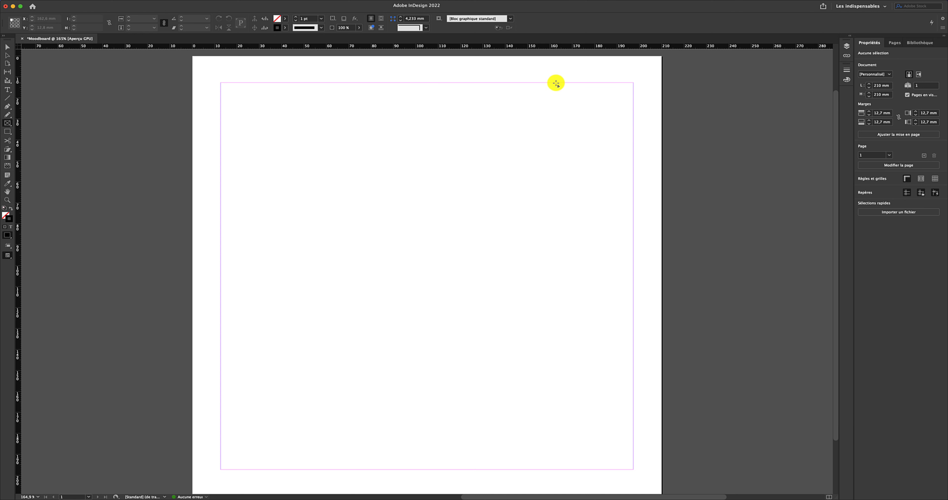
key(shift)
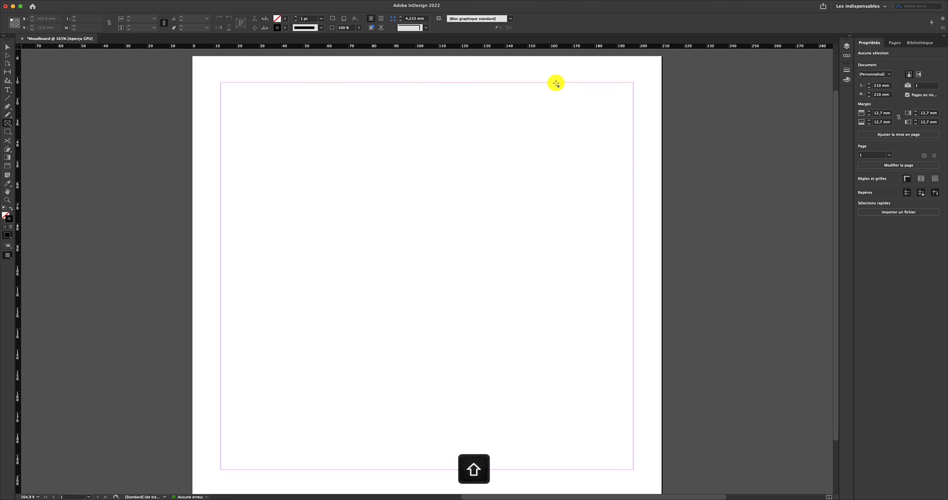
drag(556, 83, 633, 156)
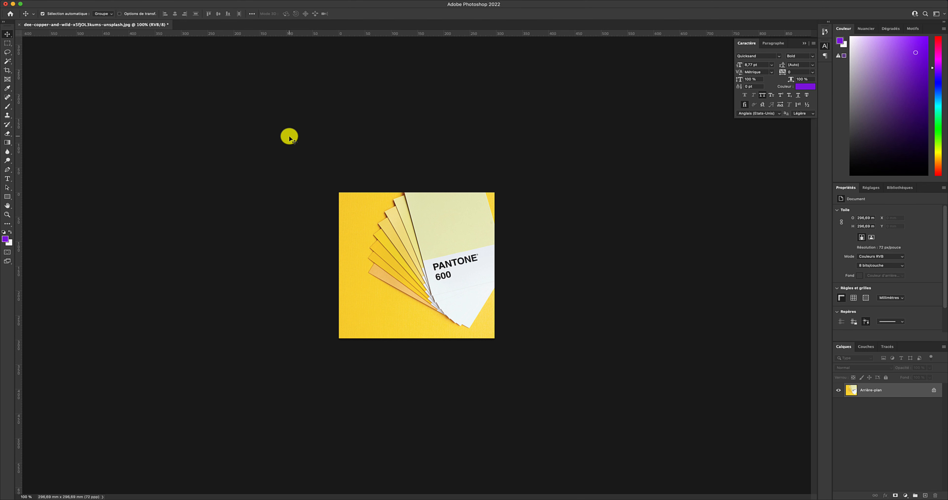
- Convert the Pantone image from RGB to CMYK colour mode (Couleurs CMJN) and accept the conversion without a profile
mouse_move(127, 3)
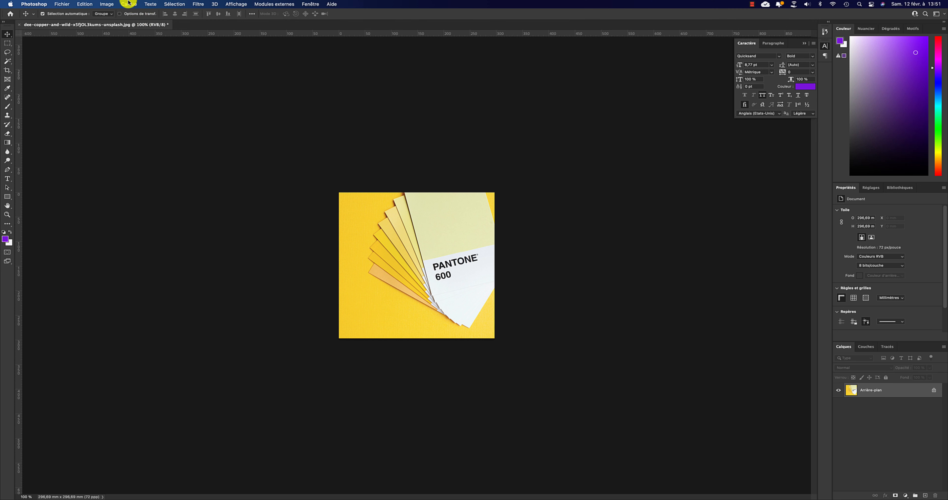
click(106, 4)
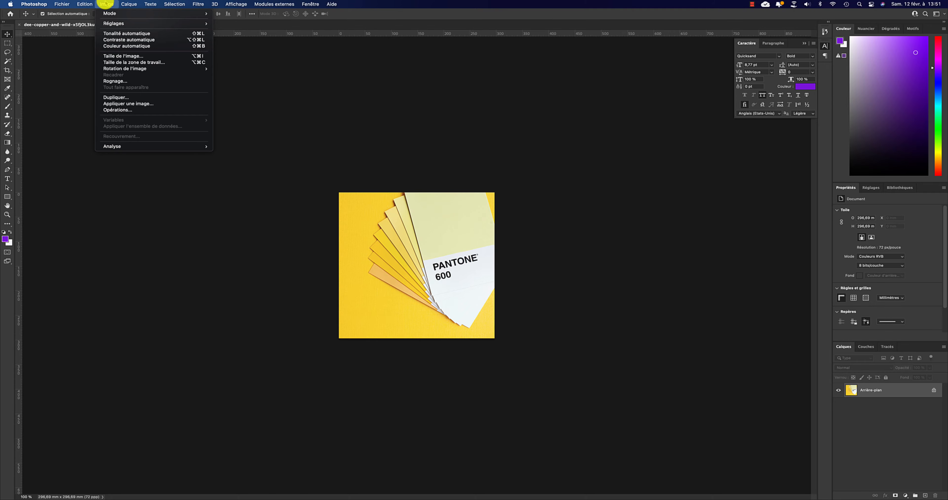
mouse_move(108, 13)
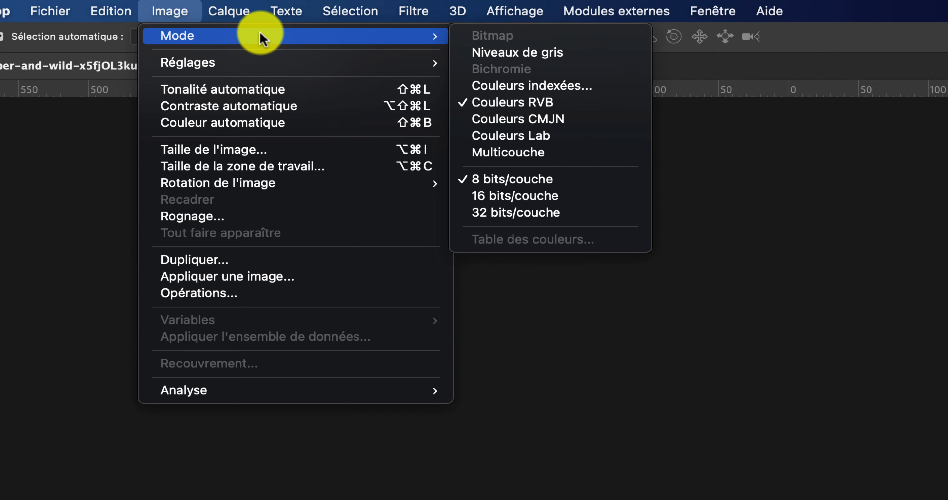
click(569, 125)
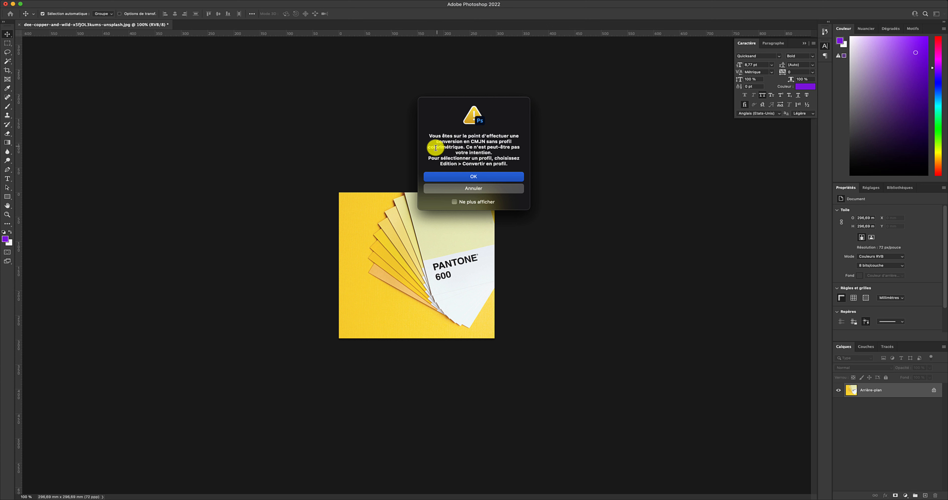
click(449, 178)
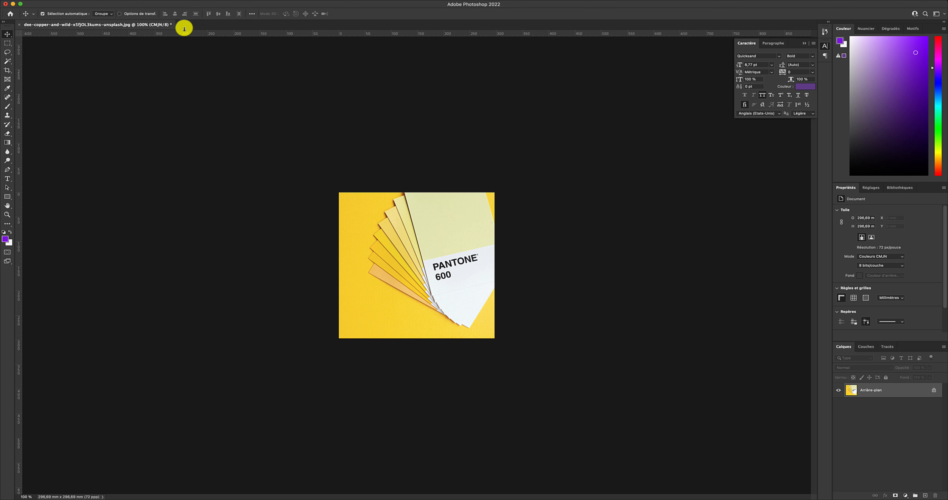
- Set the Pantone image's resolution to 300 pixels per inch with resampling off
mouse_move(109, 3)
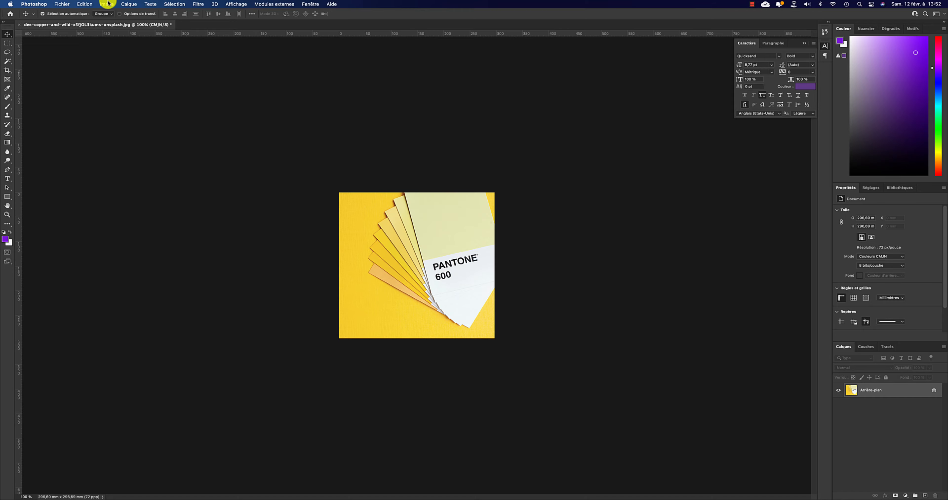
click(107, 3)
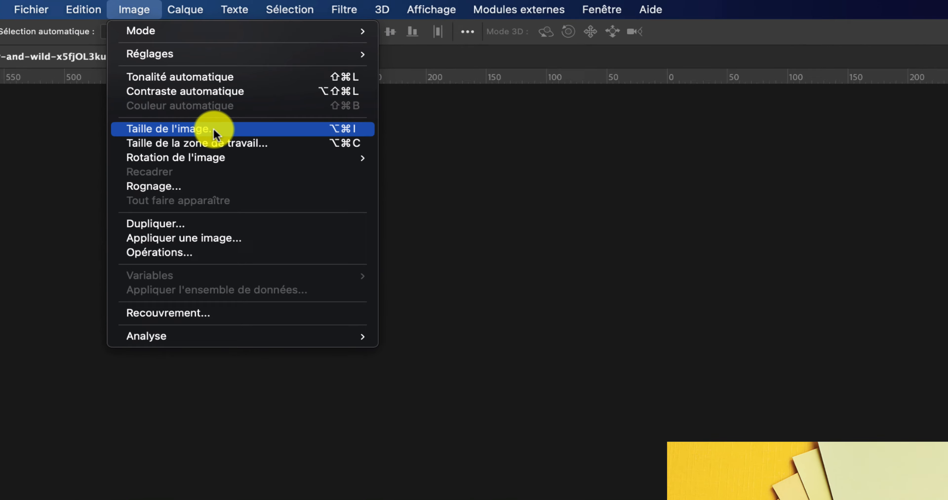
click(233, 154)
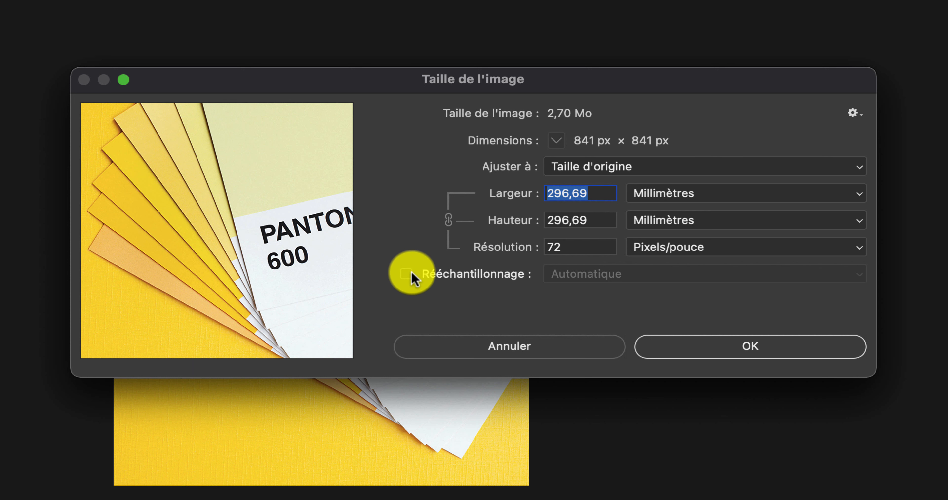
drag(572, 249, 531, 246)
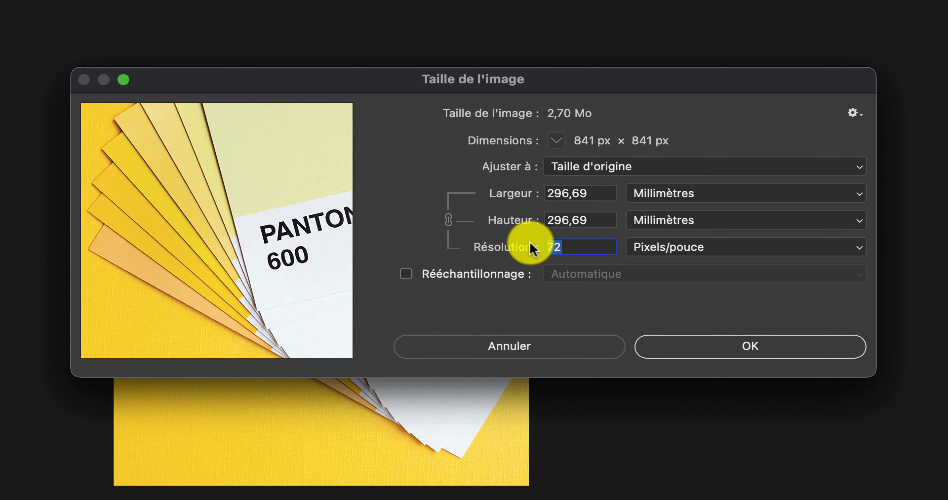
text(300)
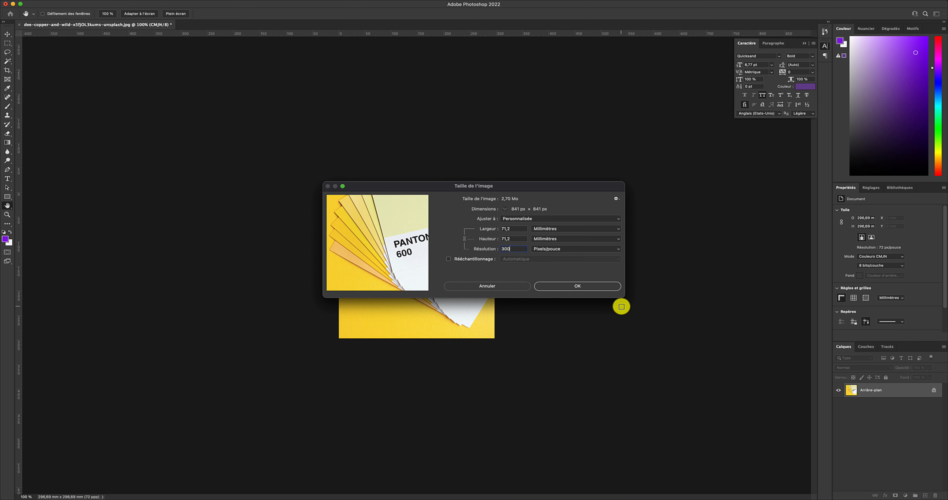
click(606, 288)
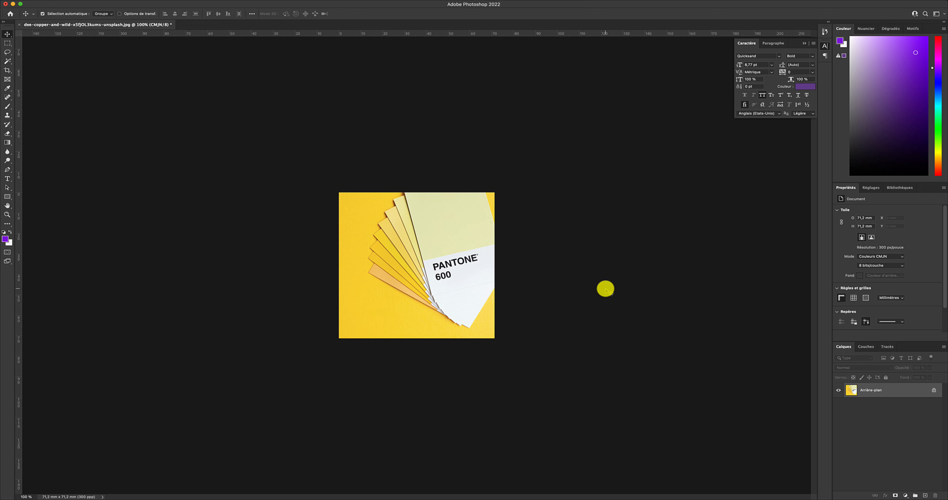
- Switch to InDesign to check the width and height of the empty image frame, and return to Photoshop
key(ctrl+Right)
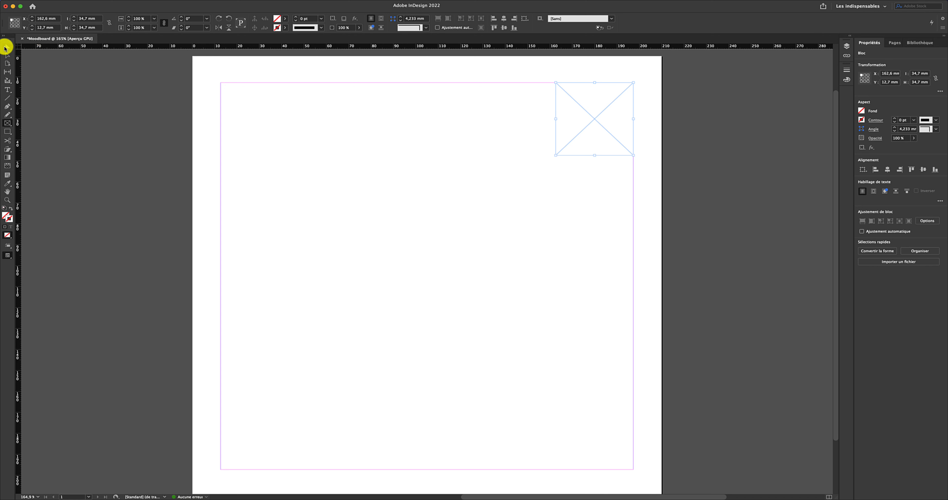
click(7, 48)
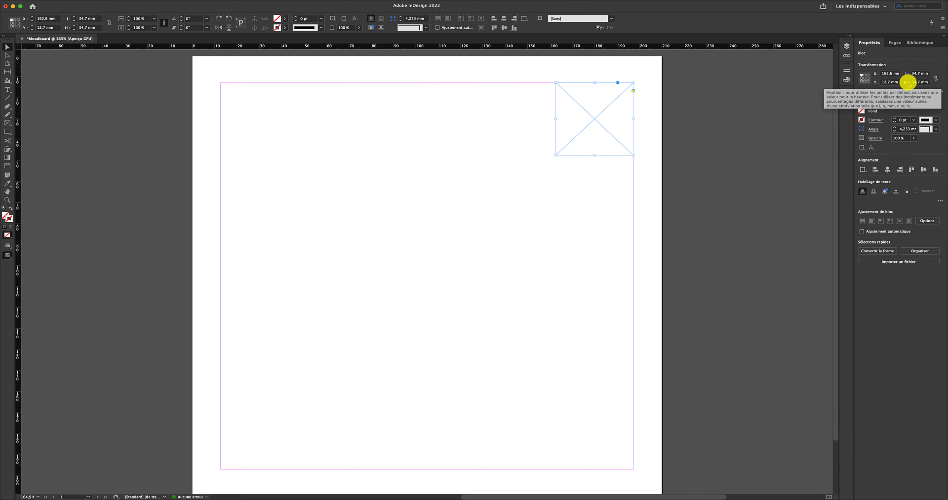
key(ctrl+Left)
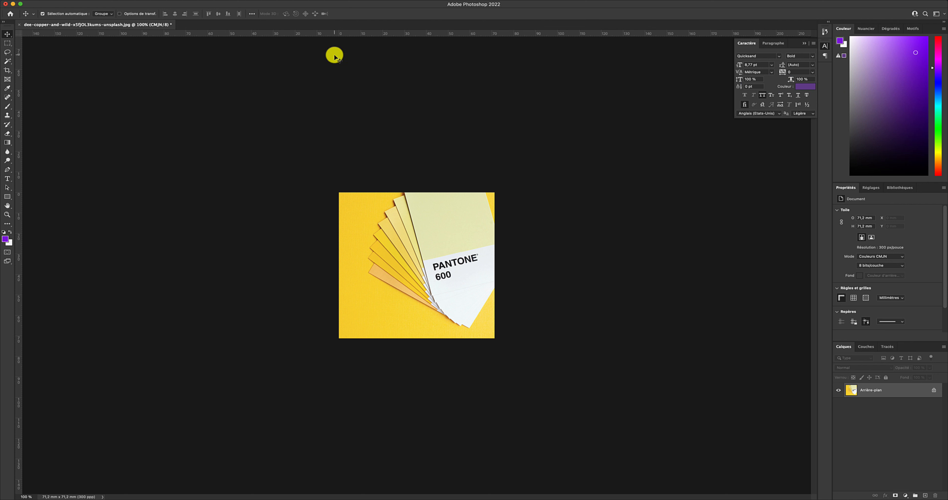
- Resample the Pantone image to 34.7 mm wide, keeping its proportions and 300 pixels per inch
mouse_move(137, 4)
click(106, 4)
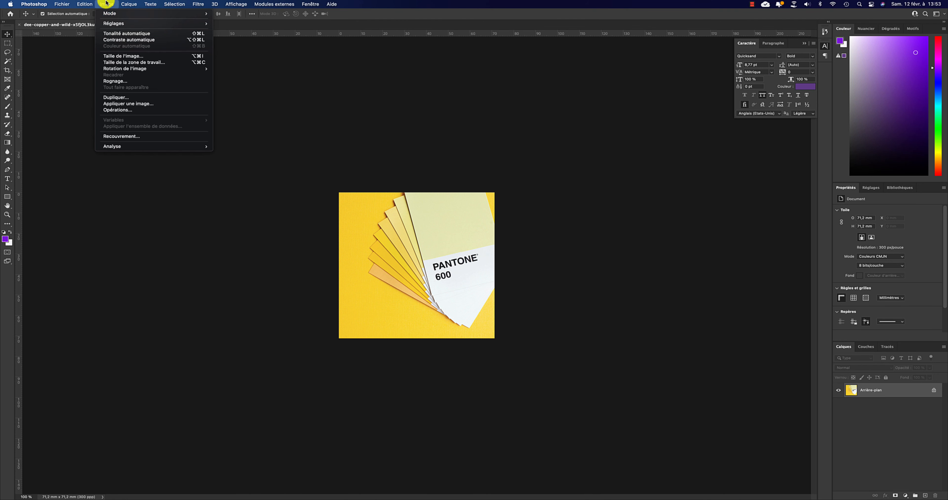
click(129, 57)
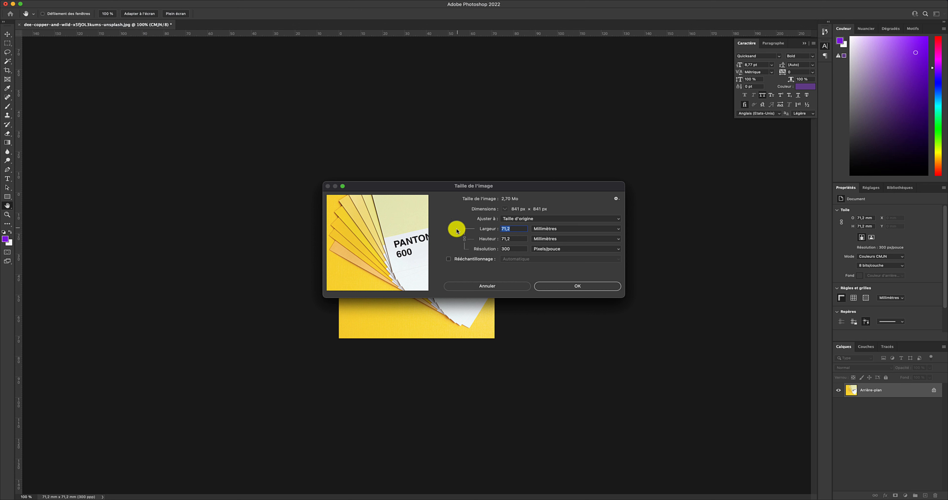
click(448, 260)
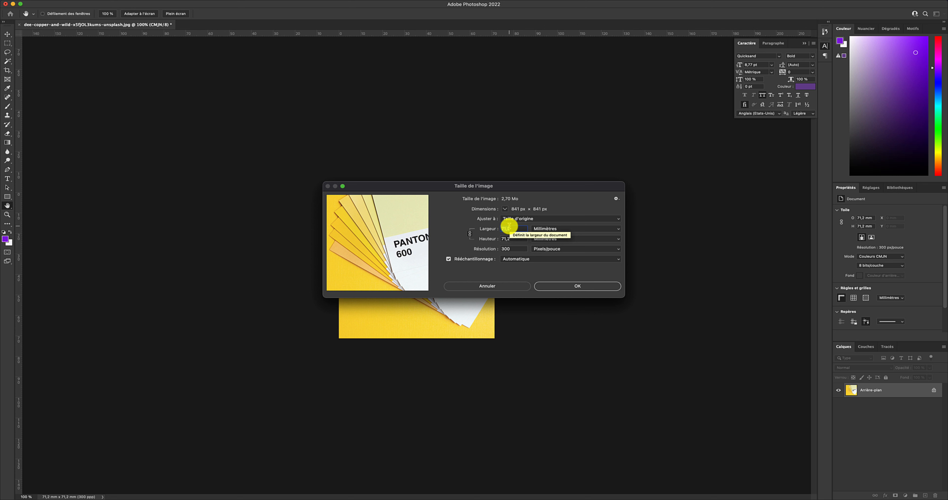
text(34,7)
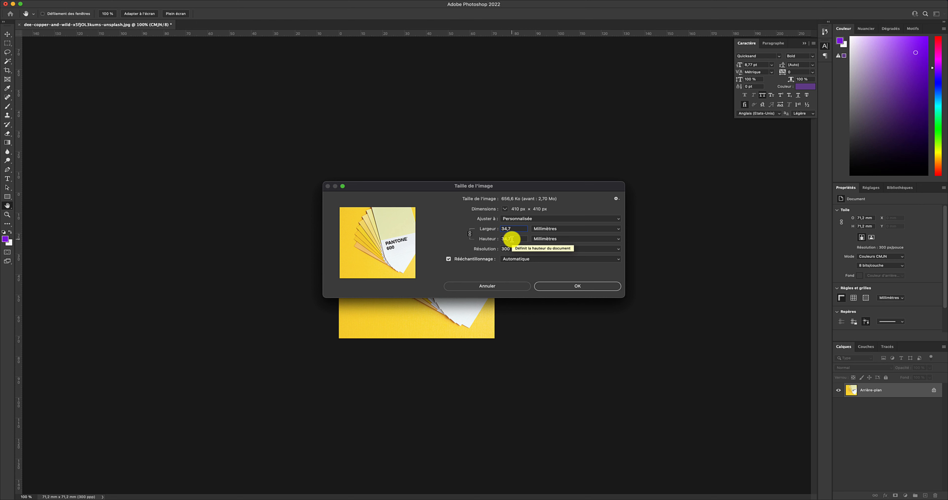
click(563, 288)
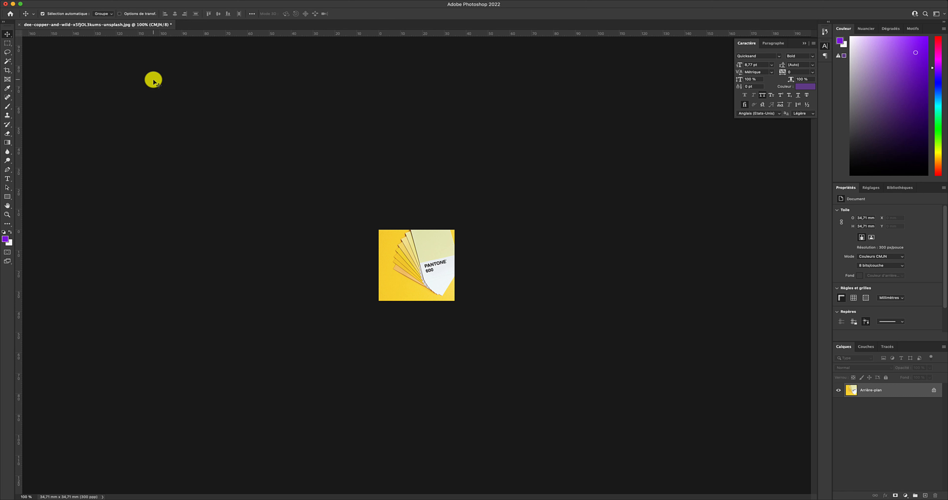
- Save the resized Pantone image to the desktop (Bureau) as a TIFF file without image compression
mouse_move(101, 2)
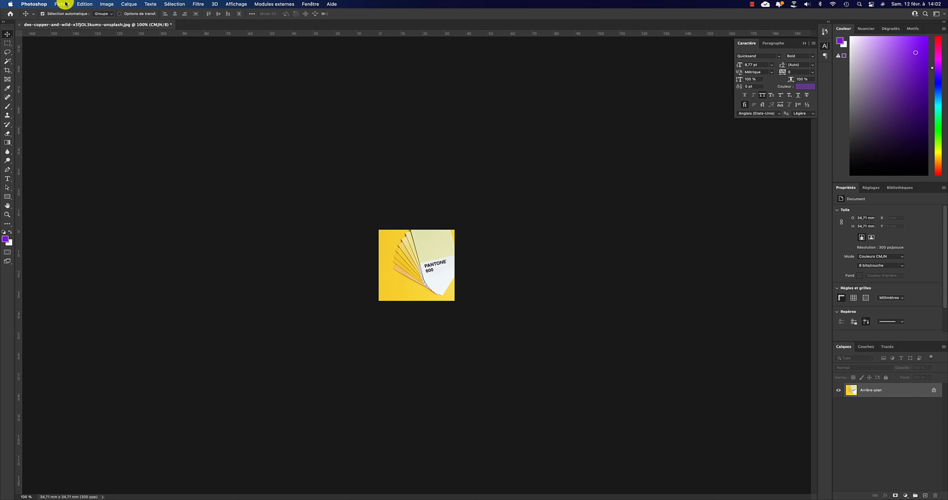
click(63, 4)
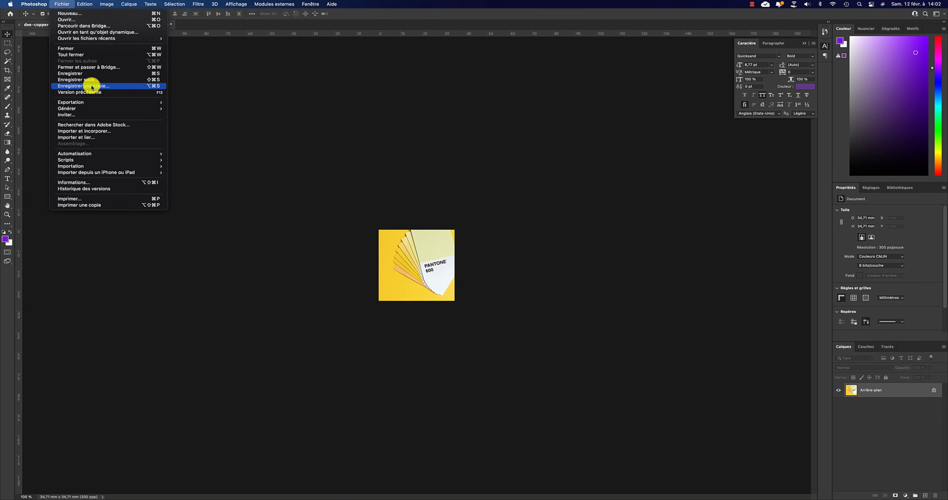
key(shift+super+s)
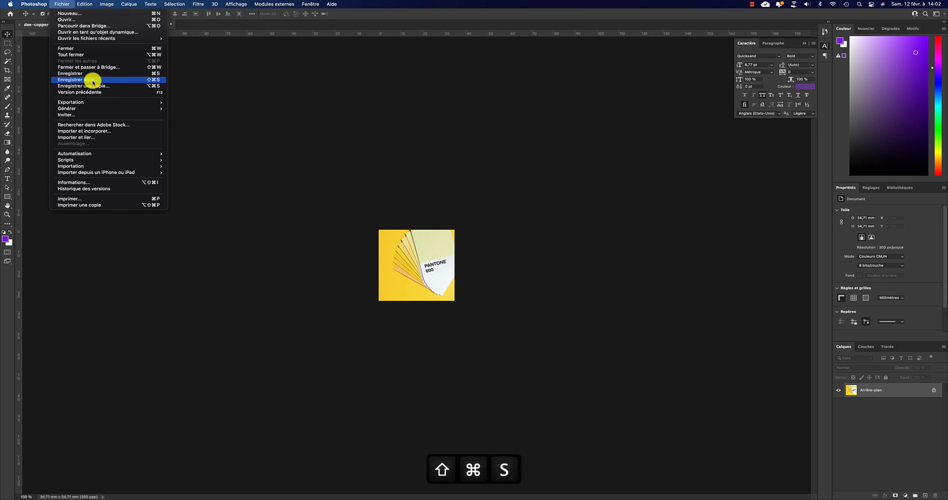
click(93, 82)
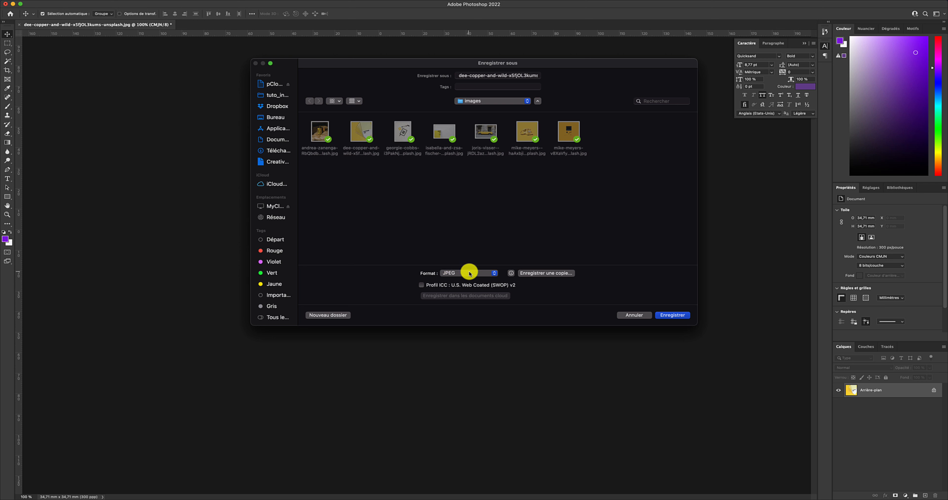
click(490, 274)
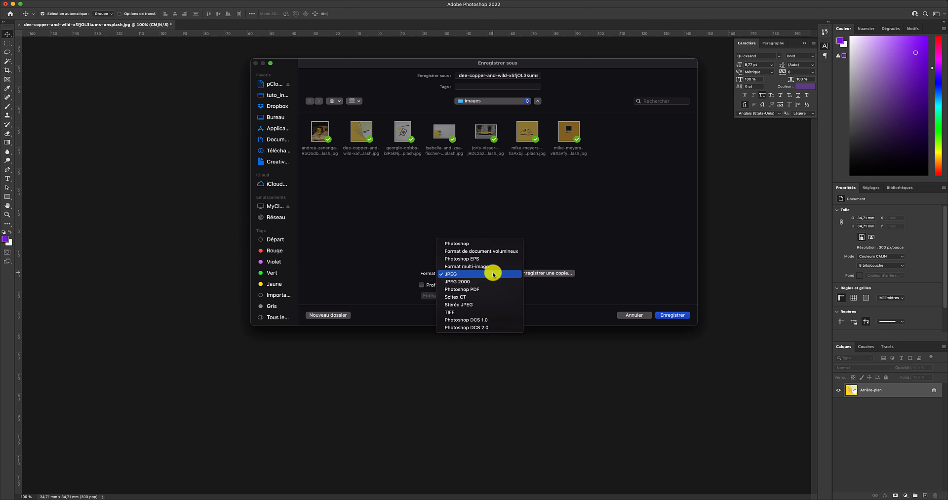
click(475, 312)
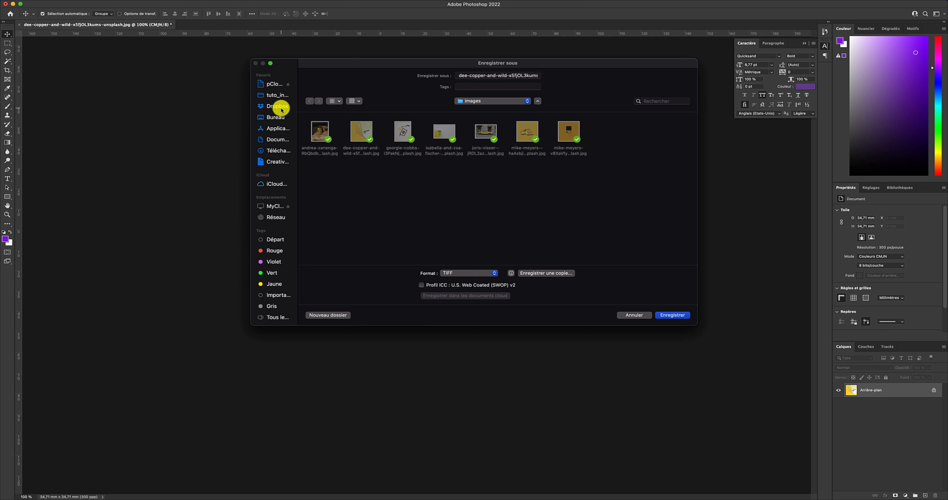
click(278, 117)
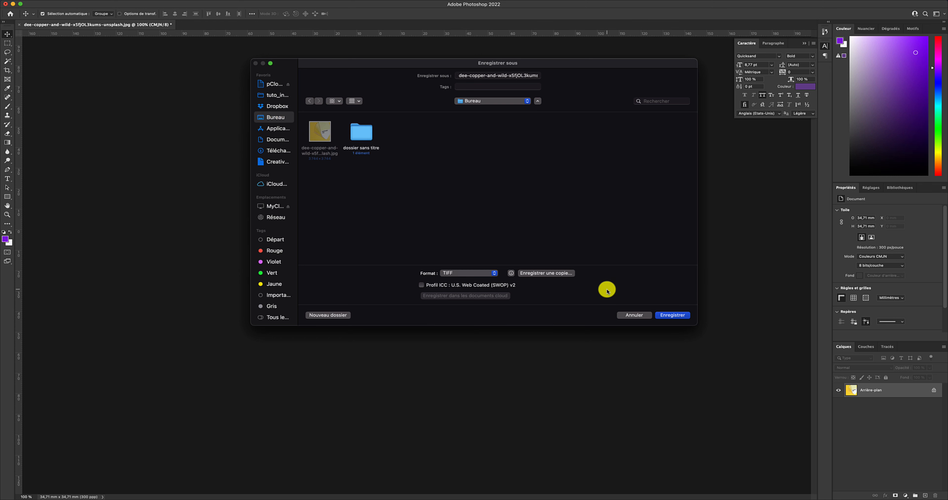
click(676, 316)
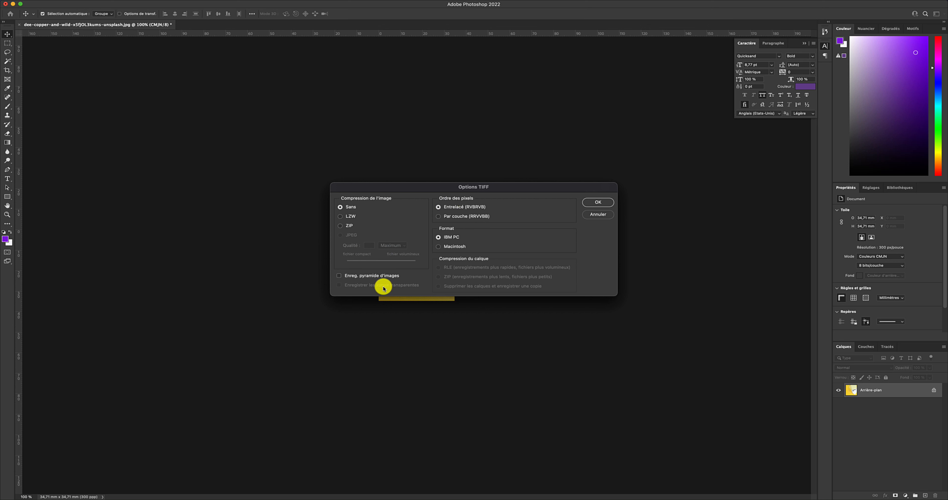
click(591, 203)
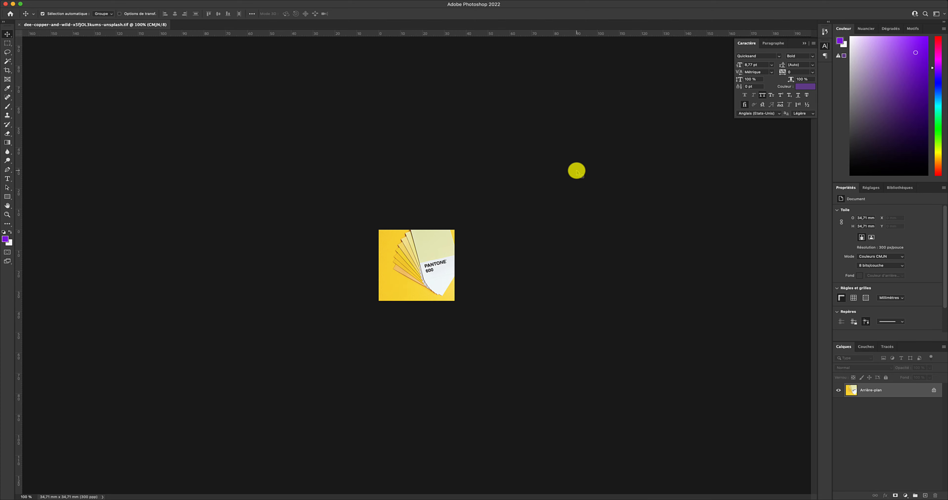
- Switch to InDesign and import the Pantone TIFF from the desktop into the empty square image frame
key(super+Tab)
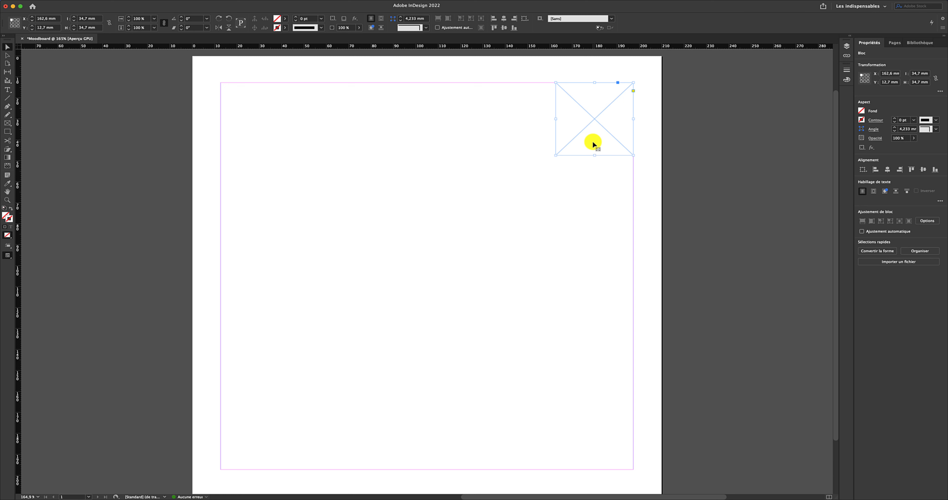
key(super+d)
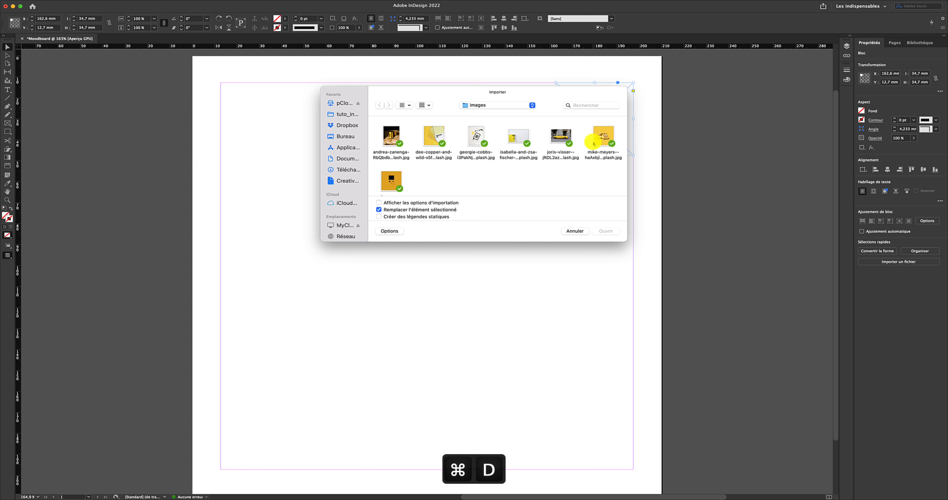
click(341, 137)
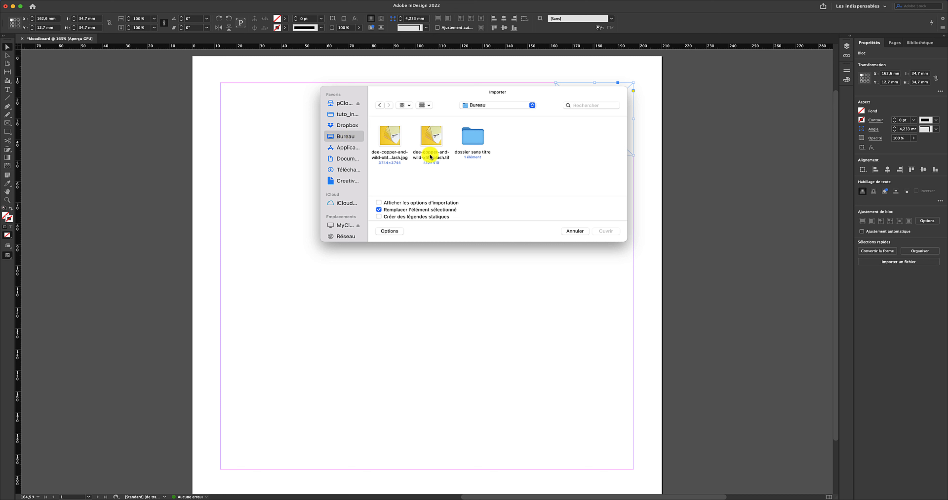
click(434, 137)
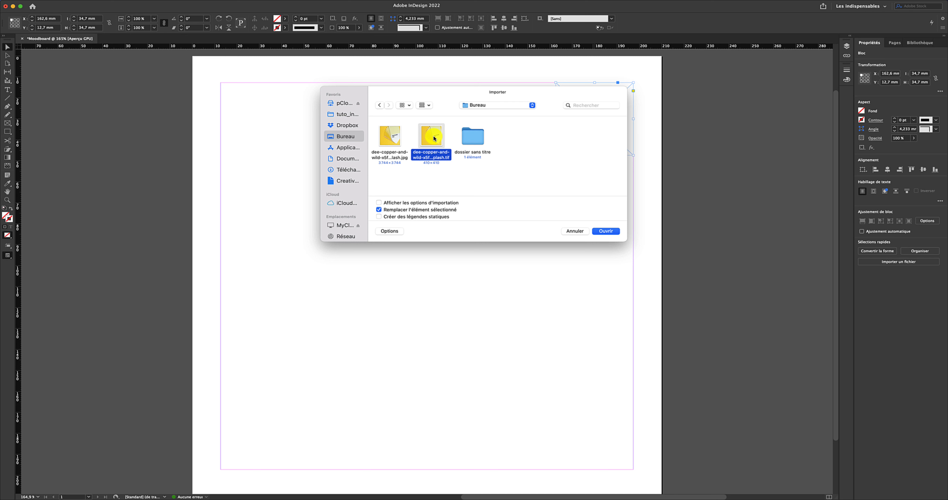
click(607, 232)
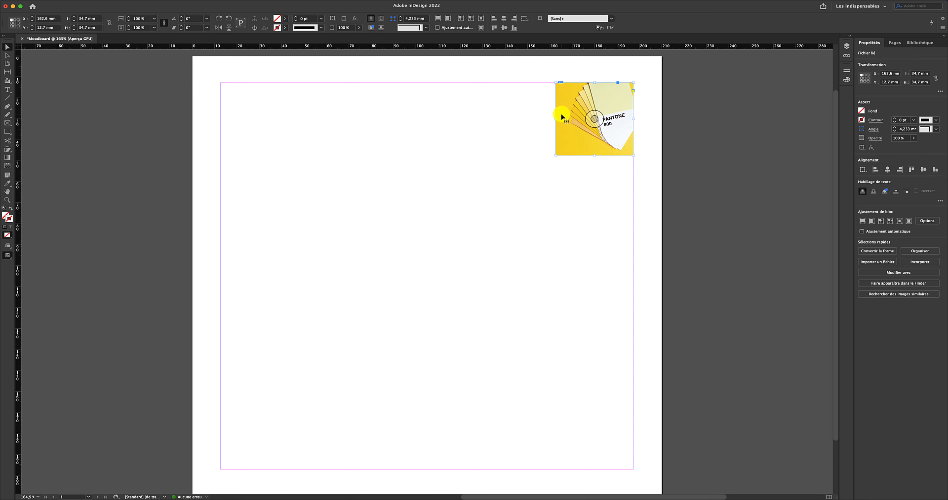
- Display the Informations panel and enlarge the Pantone image with its frame proportionally to about 49.1 mm square
mouse_move(373, 1)
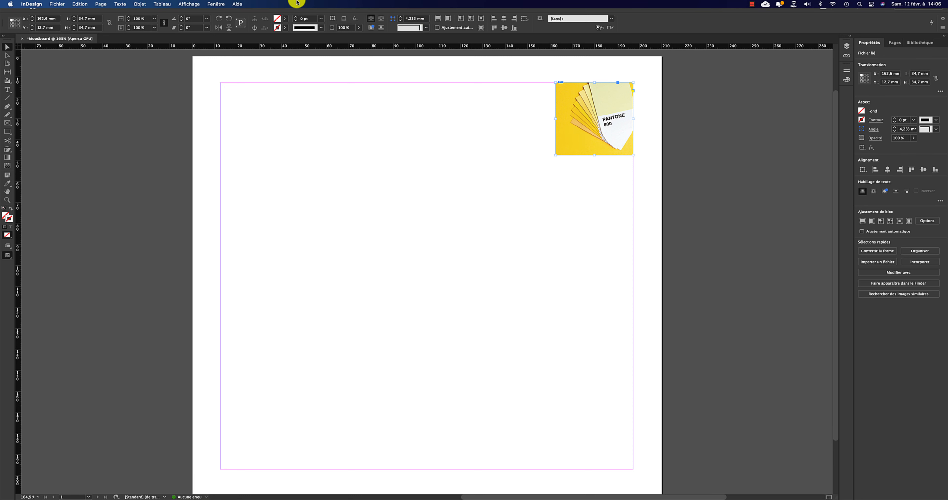
click(219, 4)
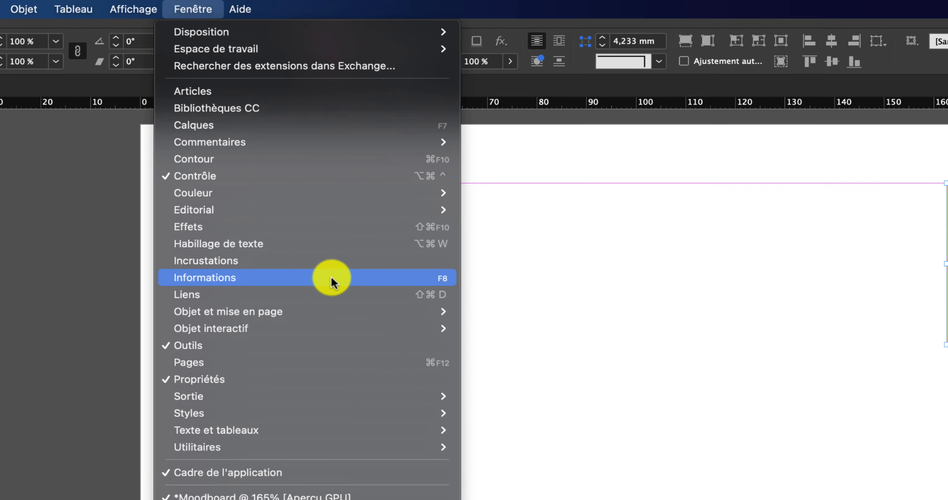
click(351, 335)
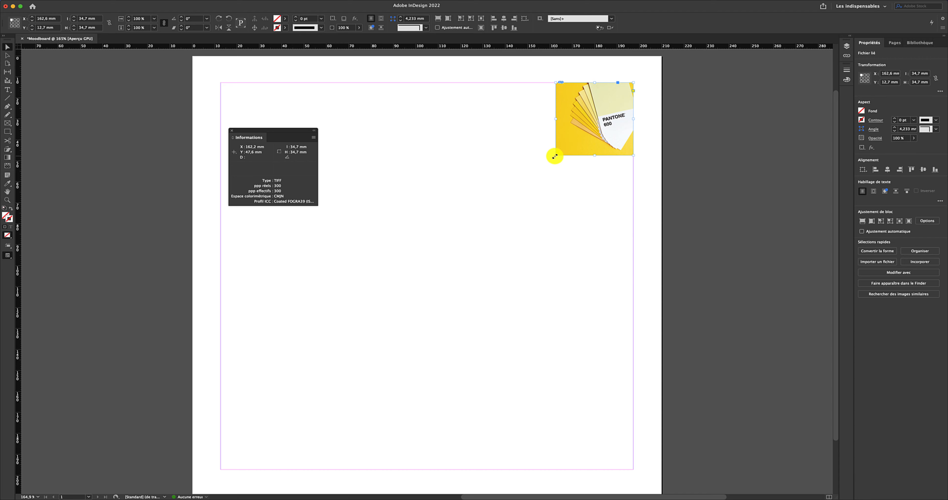
drag(556, 156, 523, 186)
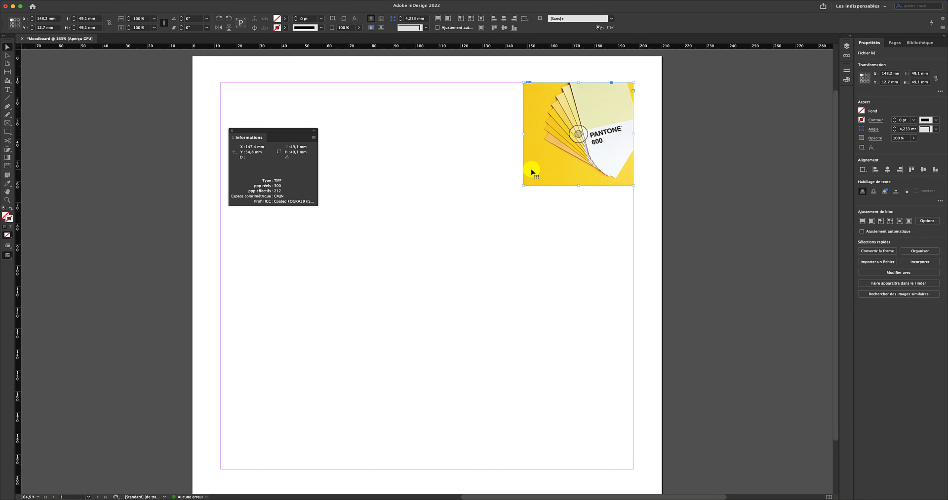
- Open the linked Pantone image for editing in Adobe Photoshop 2022, check its frame dimensions in InDesign, and return to Photoshop
right_click(552, 165)
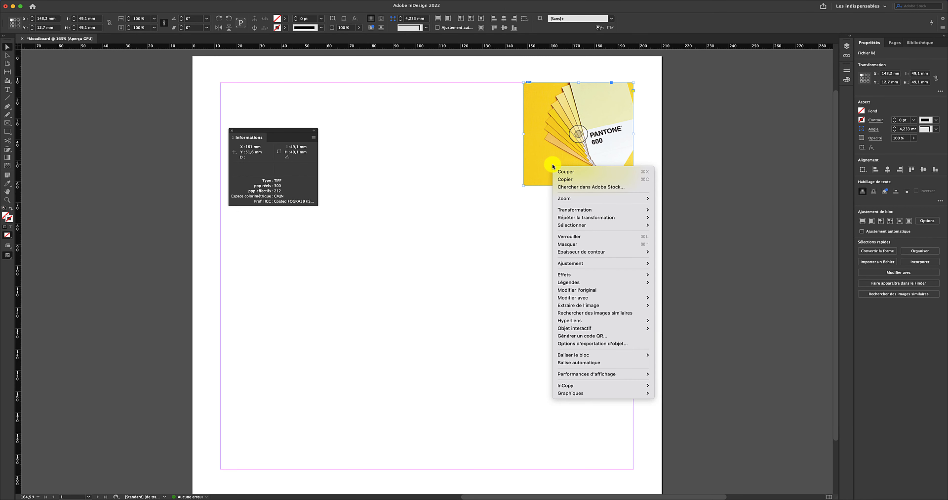
mouse_move(610, 283)
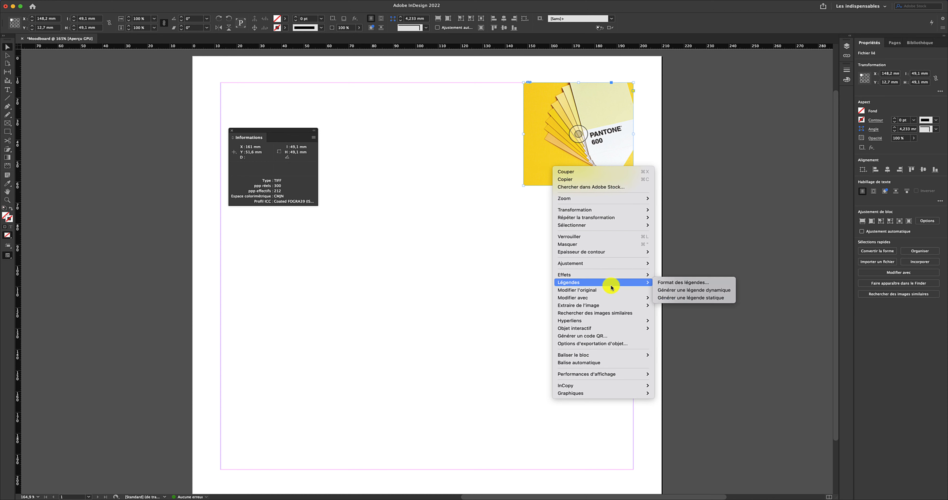
mouse_move(618, 298)
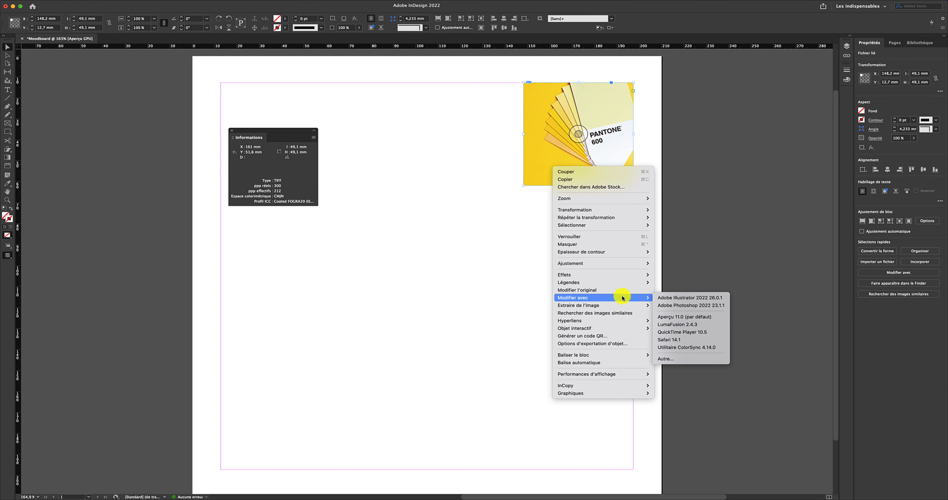
click(678, 306)
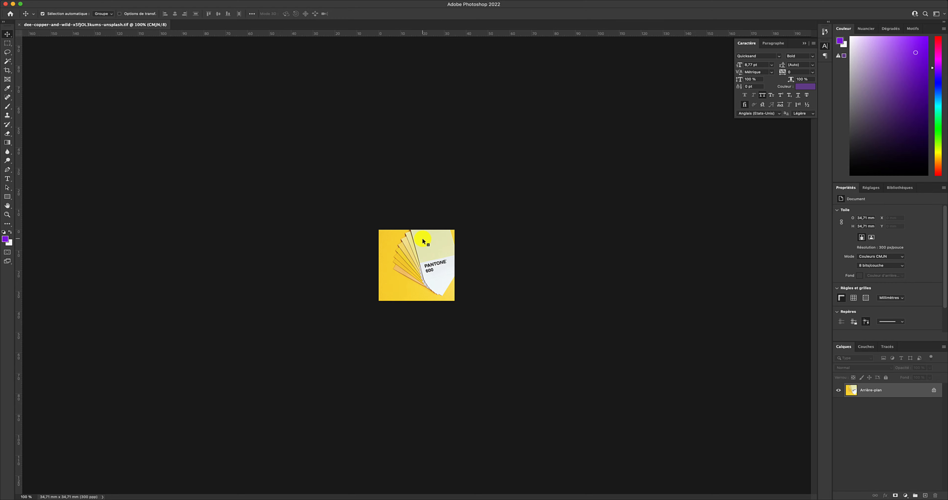
key(ctrl+Left)
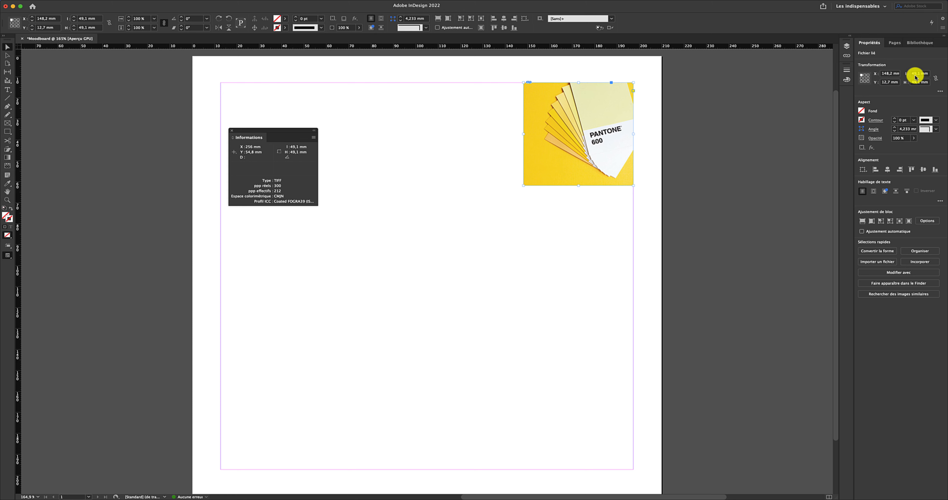
key(ctrl+Right)
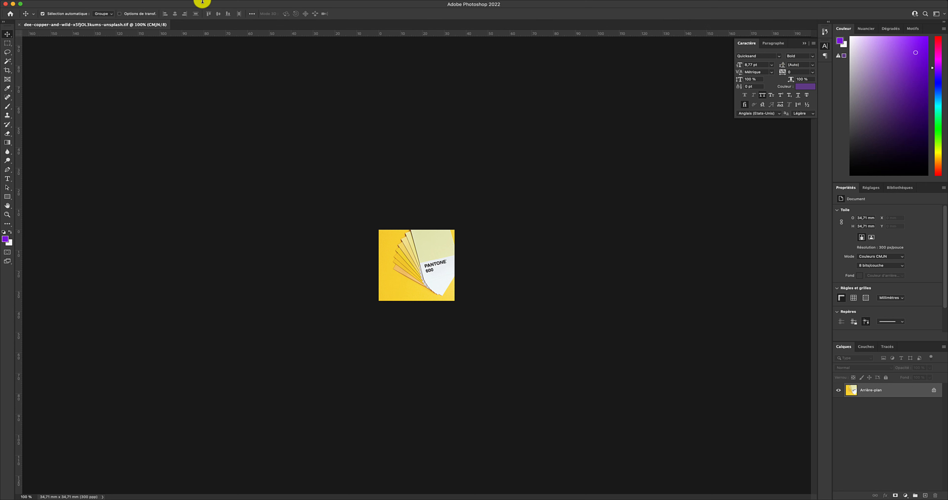
- Resample the Pantone image to 49.1 mm wide at 300 pixels per inch, keeping its proportions, and save the file
click(105, 3)
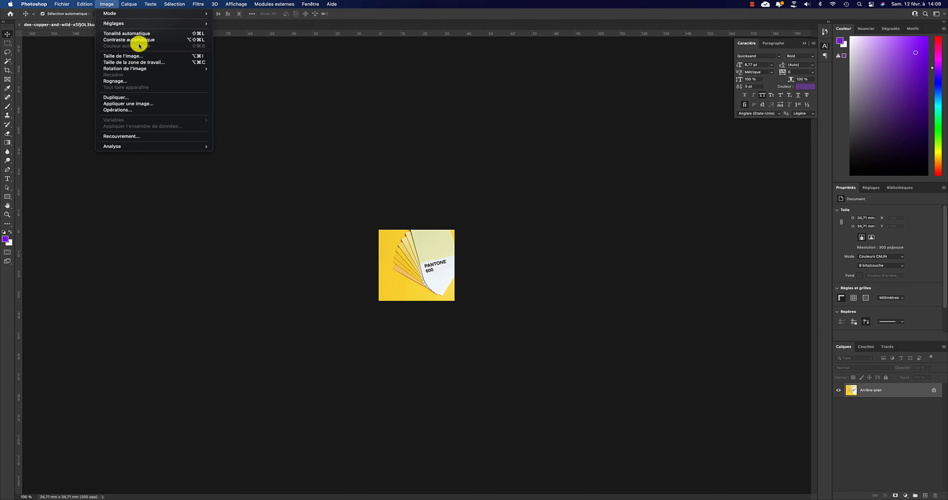
click(145, 56)
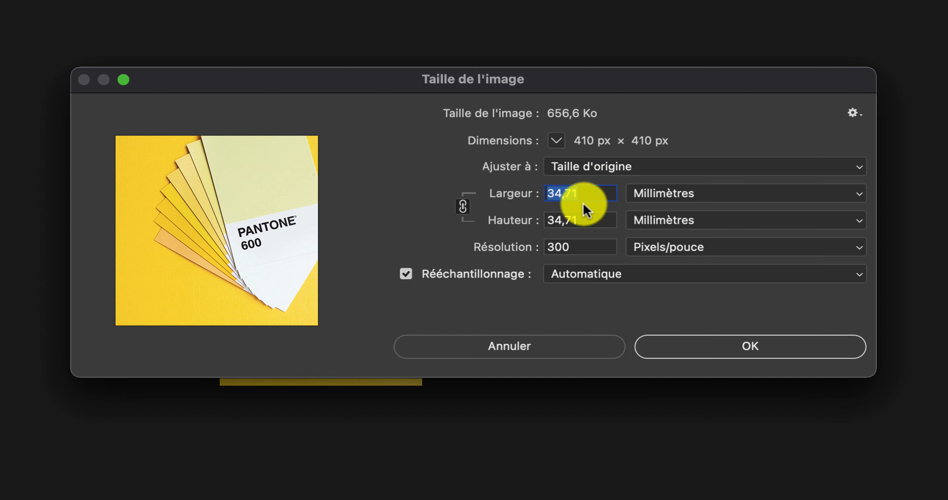
text(49,1)
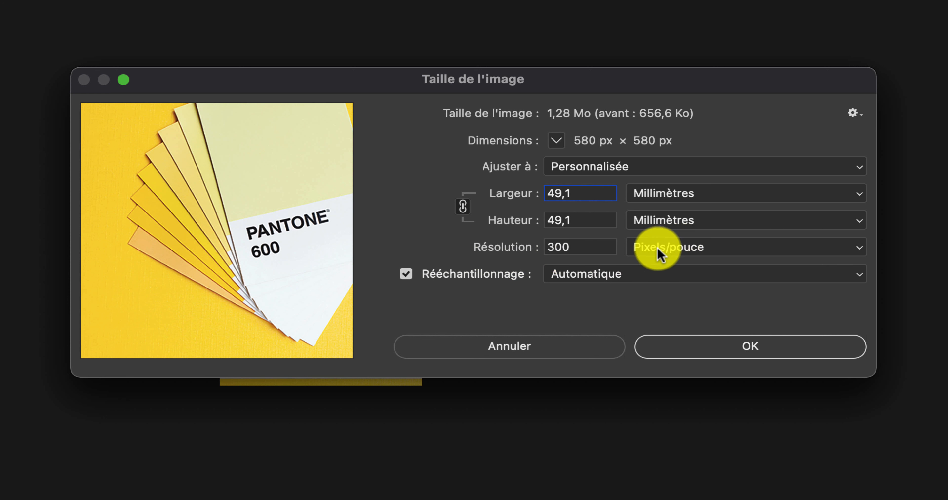
click(713, 349)
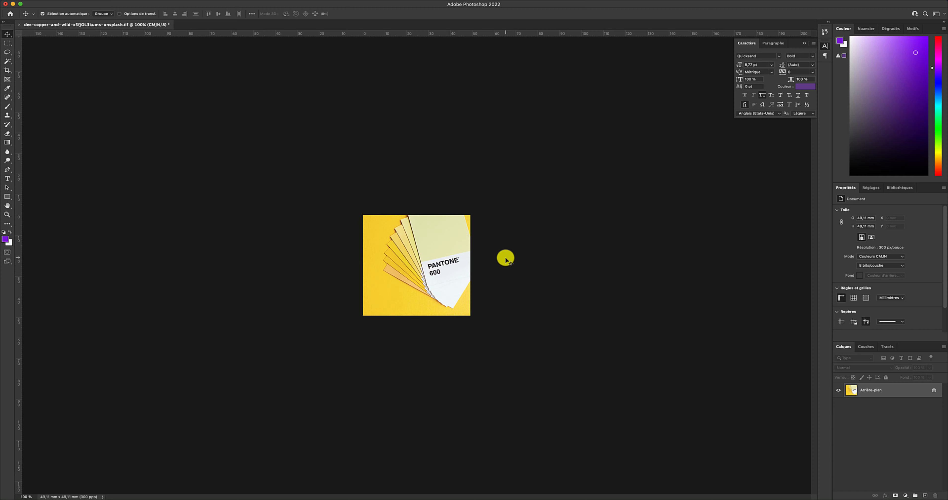
key(super+s)
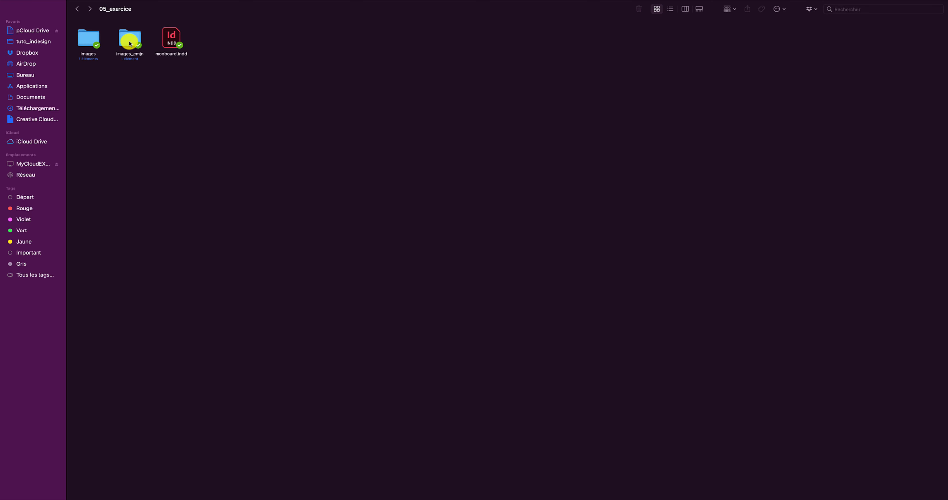
- Open the Kodak film JPG from the images folder of 05_exercice in Photoshop 2022, discarding the embedded colour profile
double_click(93, 36)
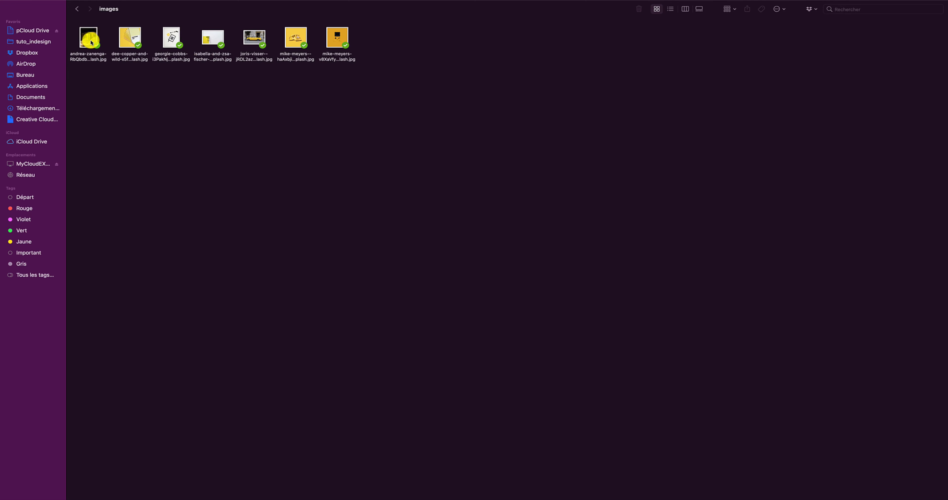
click(92, 36)
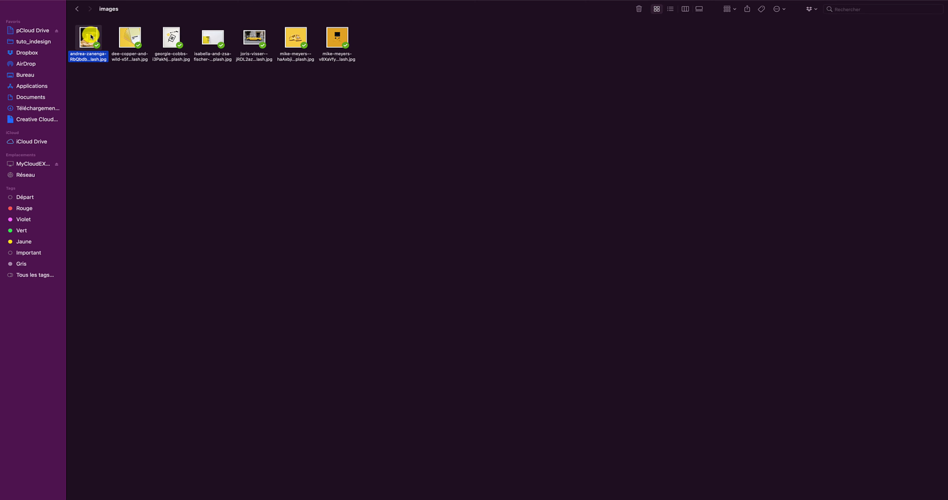
right_click(92, 36)
mouse_move(119, 45)
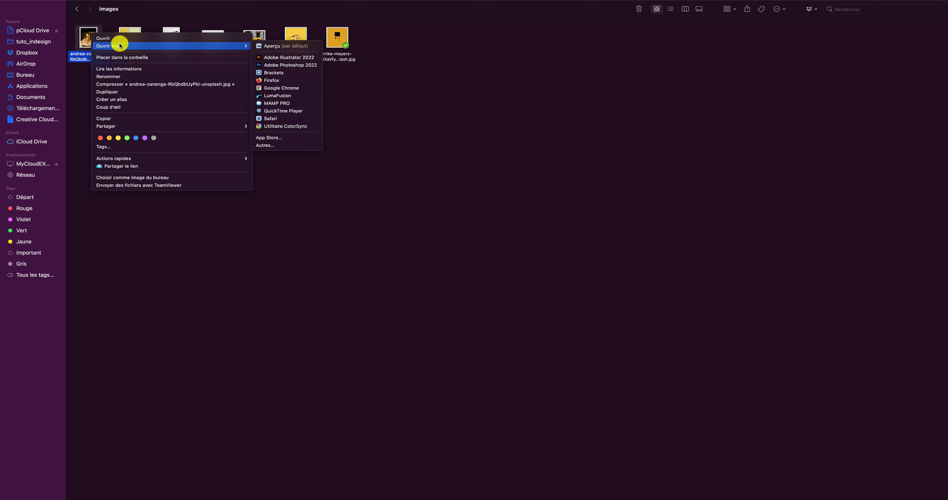
click(281, 66)
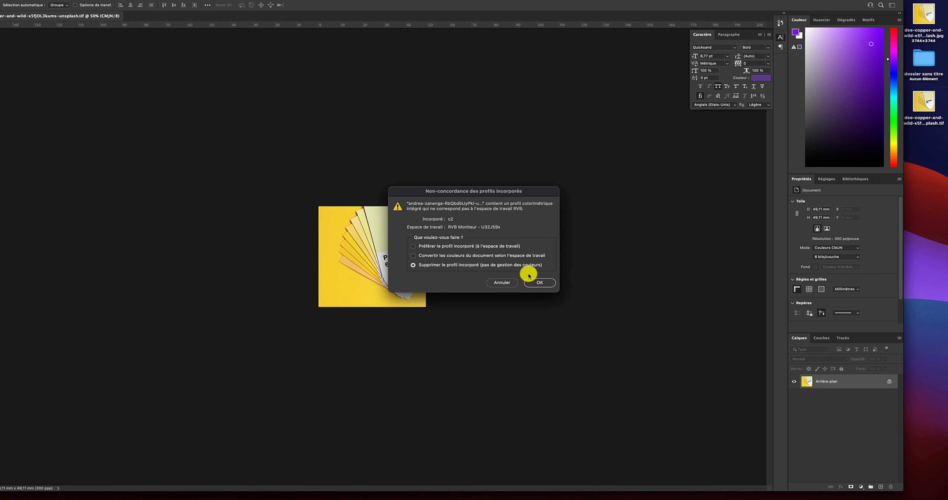
click(532, 281)
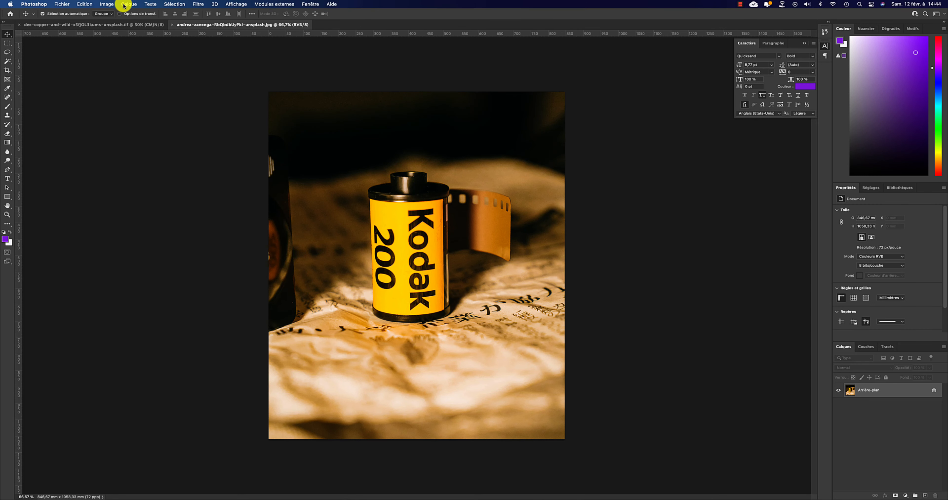
- Convert the Kodak film image to CMYK colour mode (Couleurs CMJN)
click(107, 4)
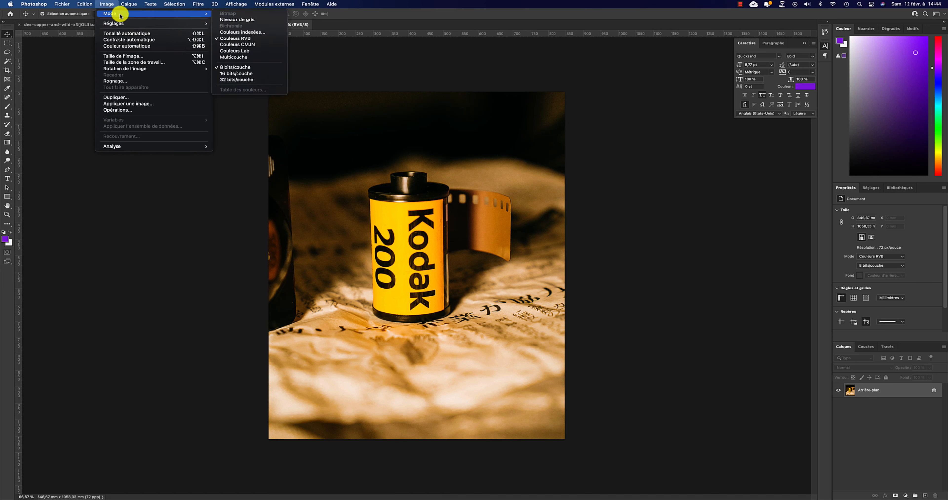
click(276, 44)
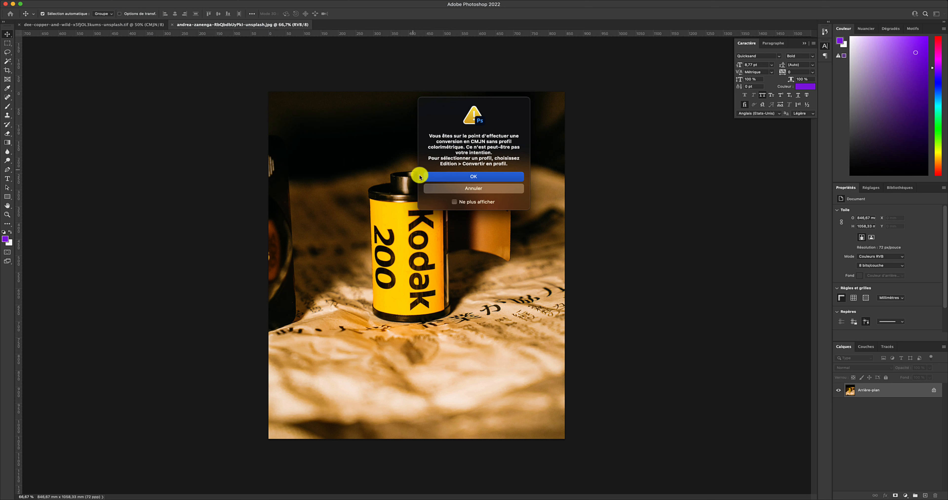
click(442, 177)
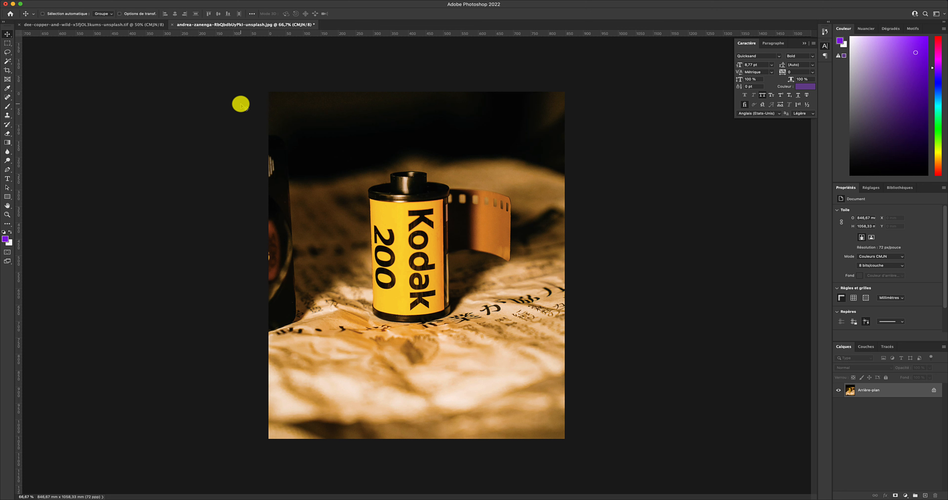
- Save the Kodak film image as an uncompressed TIFF in the images_cmjn folder, replacing the existing file of the same name
key(super+shift+s)
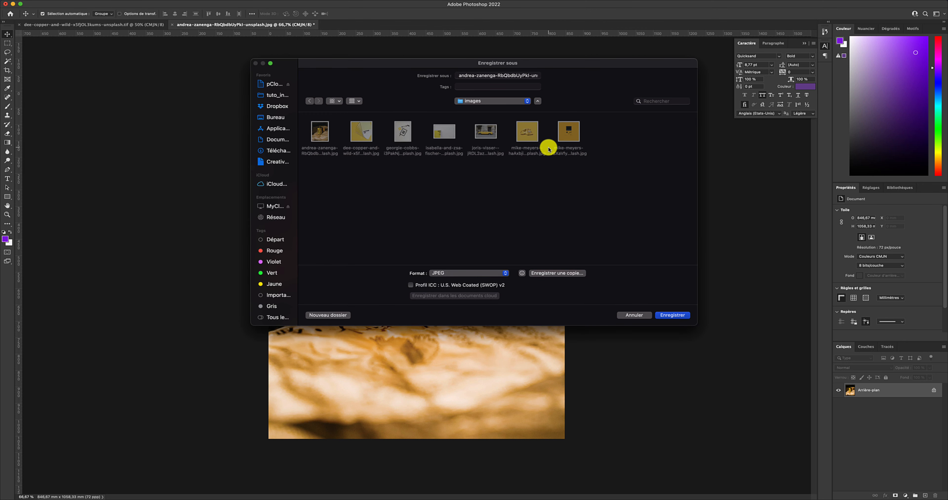
click(508, 101)
click(502, 109)
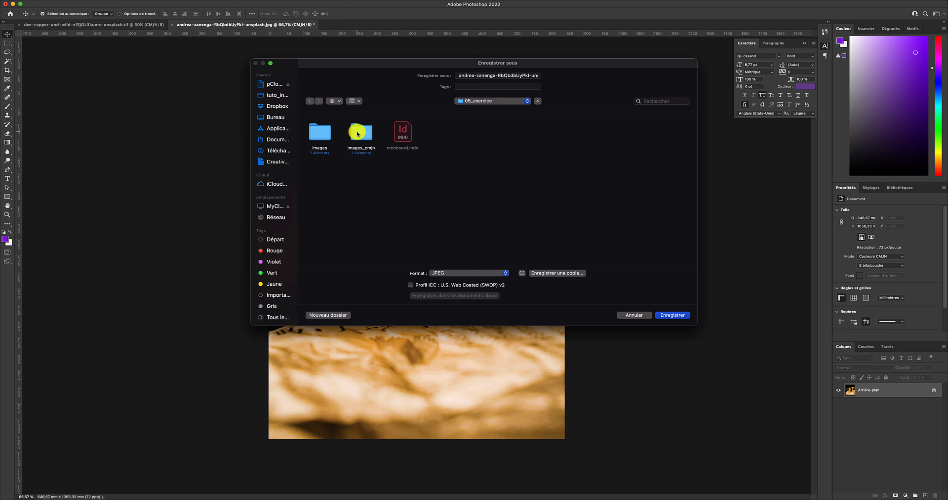
double_click(357, 133)
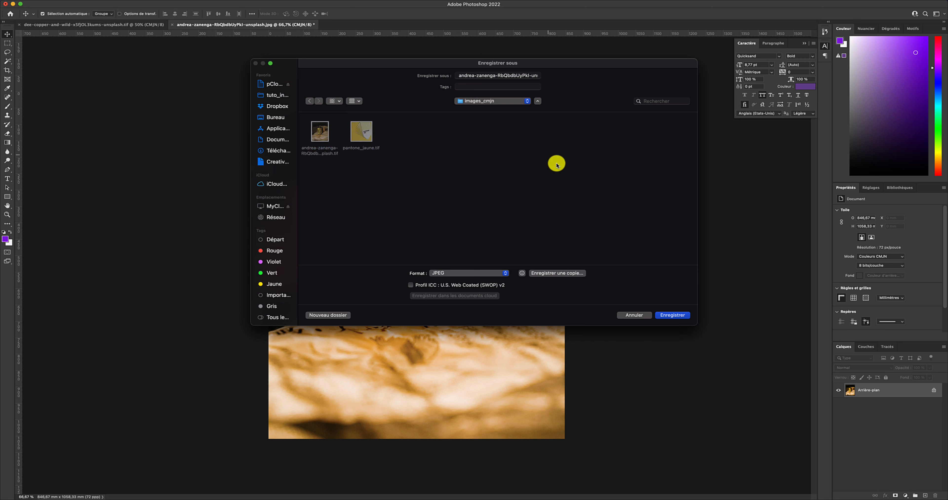
click(452, 277)
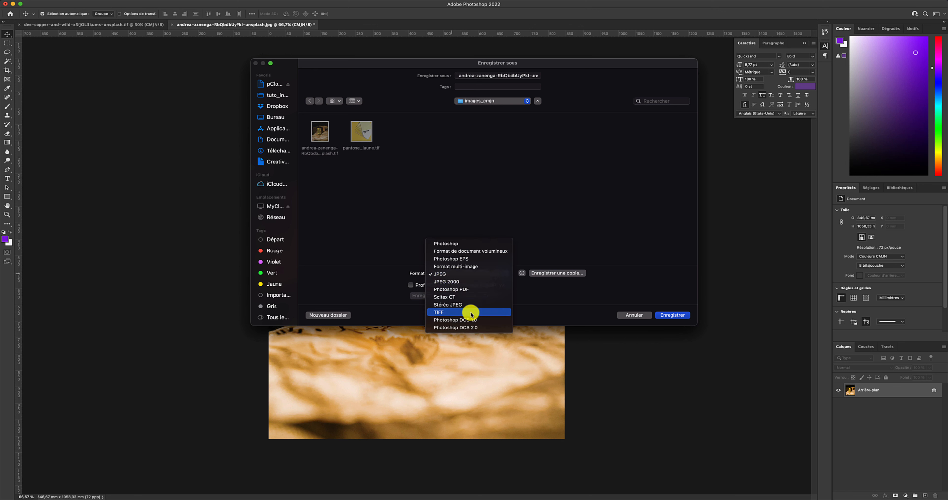
click(460, 314)
click(680, 316)
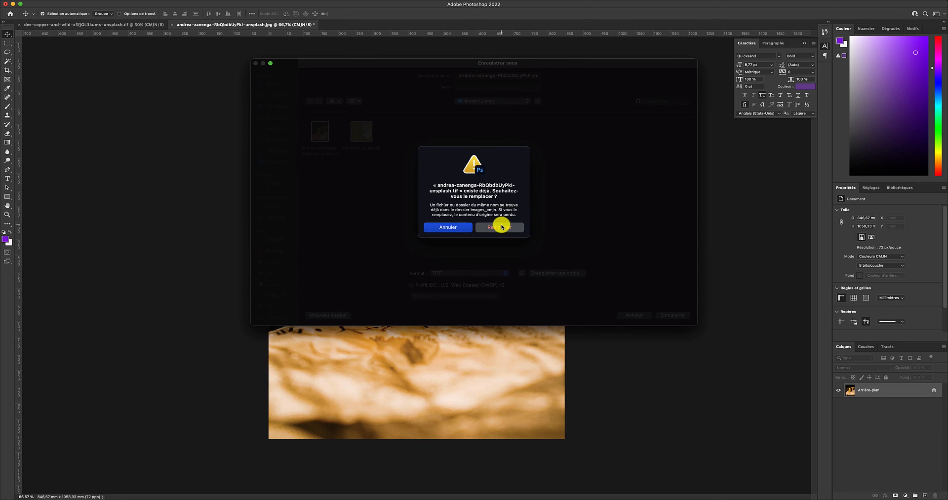
click(502, 227)
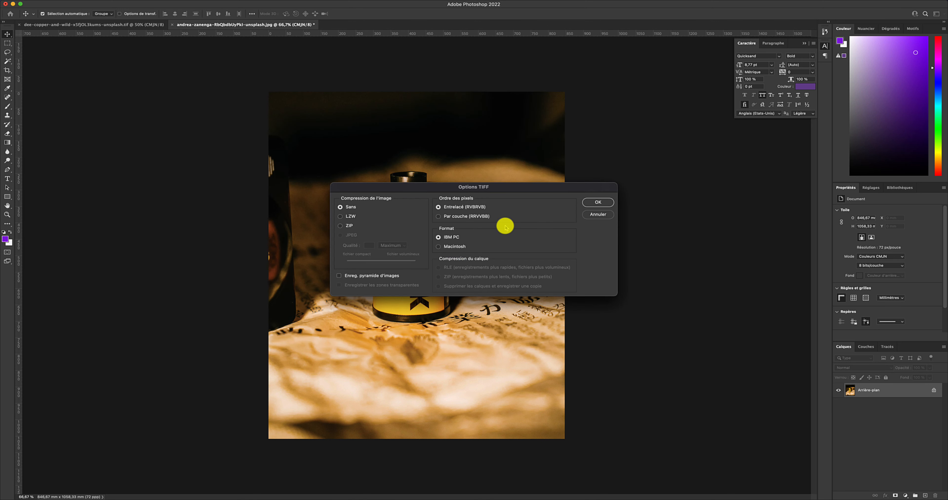
click(597, 203)
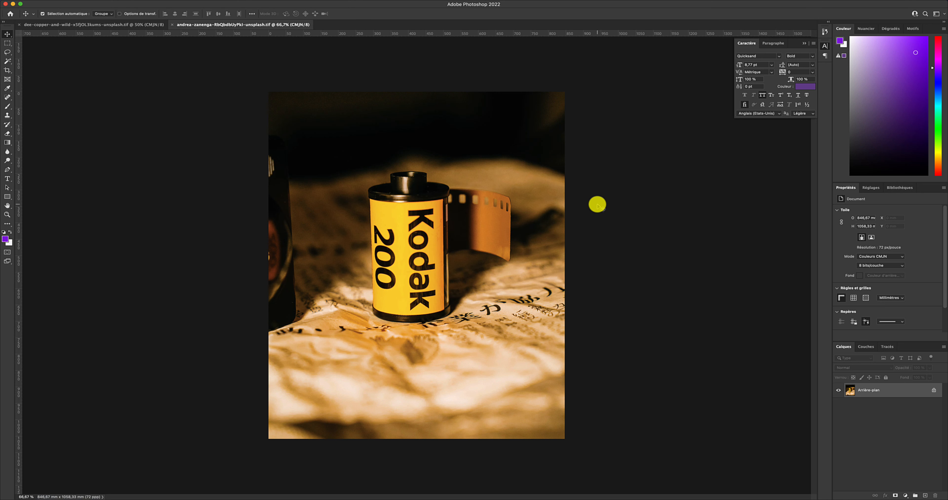
- Switch to InDesign, delete the Pantone frame, and draw empty image frames on the page starting from its upper-right corner
key(super+Tab)
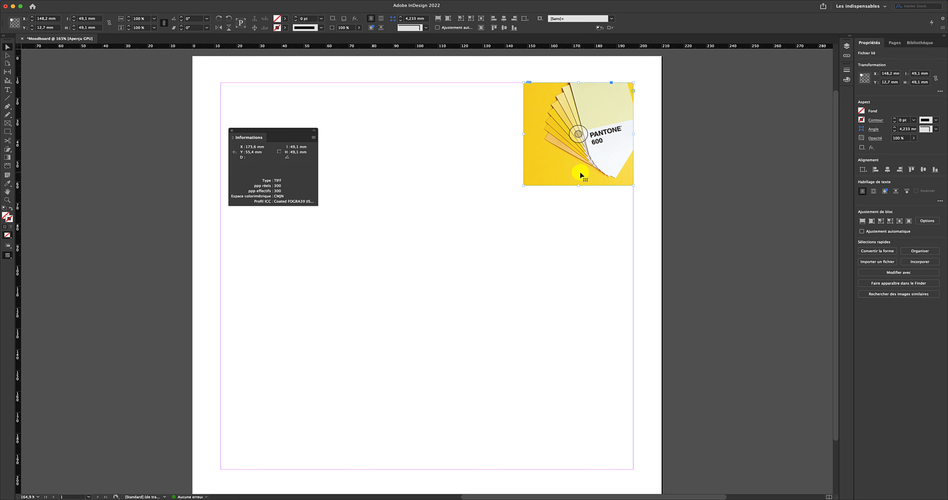
key(Delete)
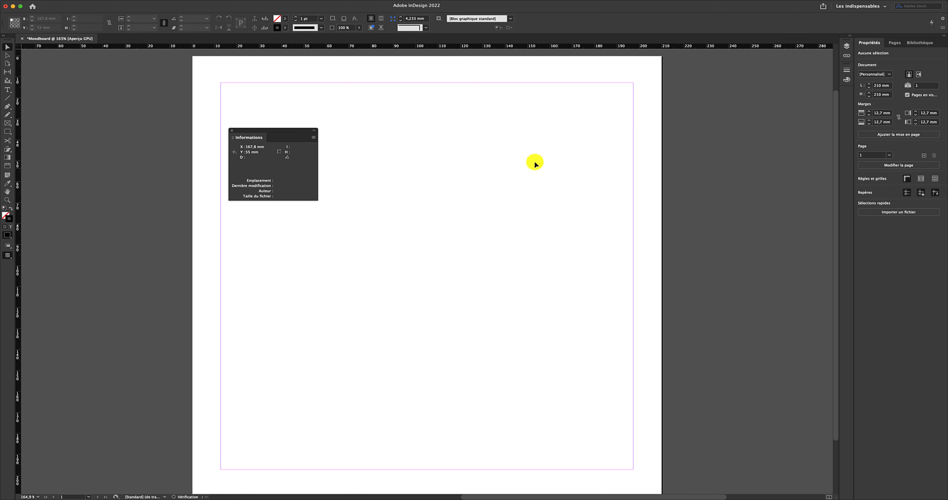
click(14, 123)
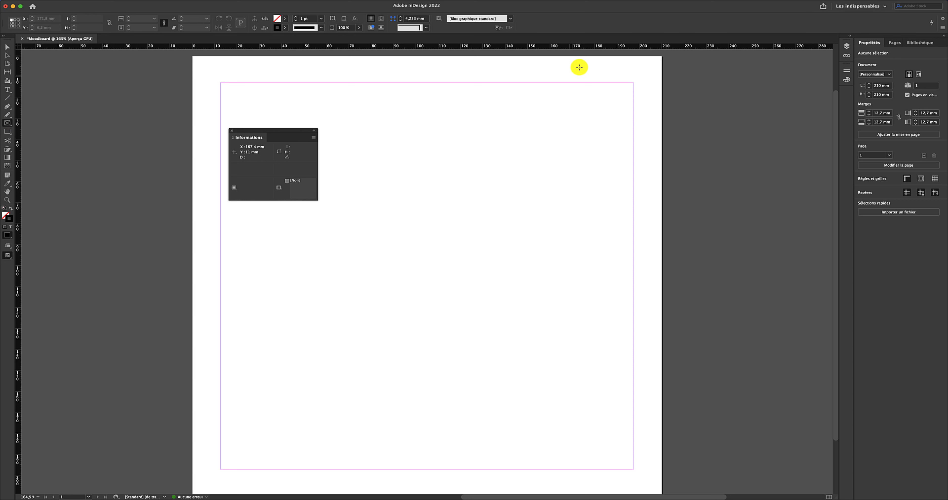
drag(560, 56, 682, 152)
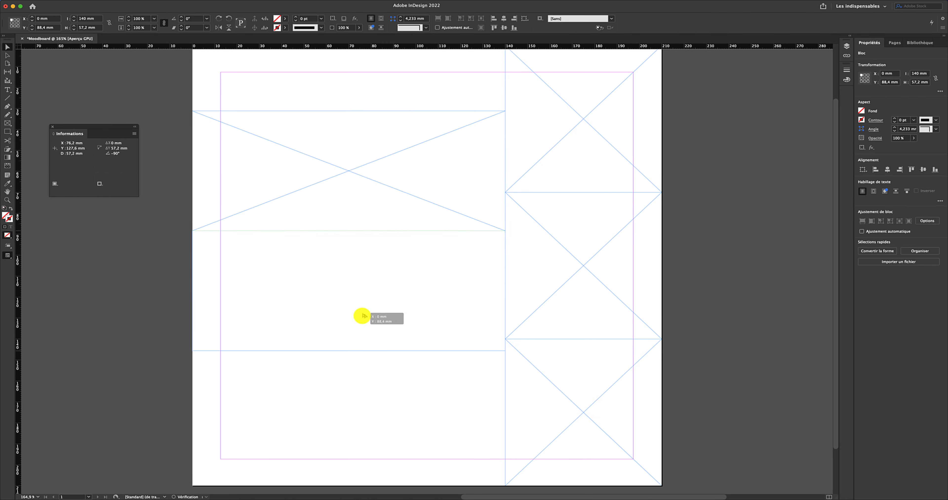
- Divide the page's lower-left area into four narrow frames about 30.4 mm wide beside two wide frames about 109.6 mm wide
drag(364, 317, 250, 317)
drag(250, 190, 192, 445)
drag(249, 317, 260, 317)
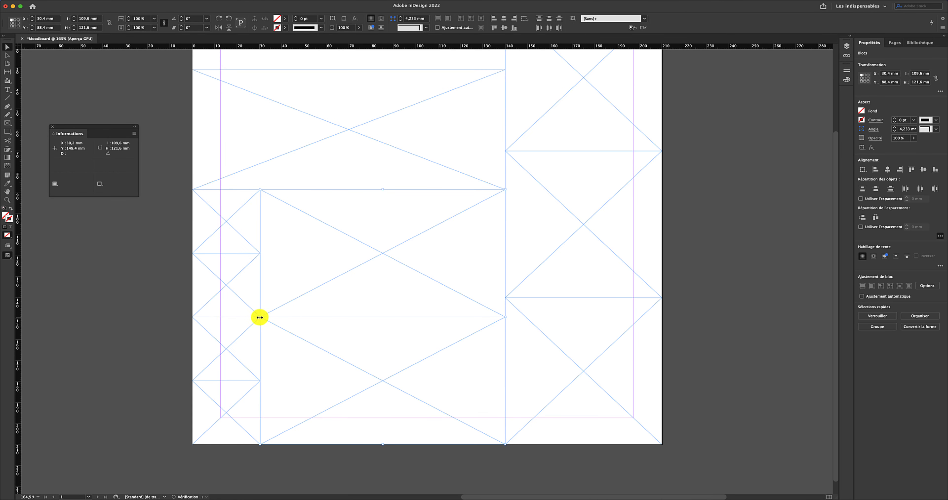
- Place pantone_jaune.tif from the images_cmjn folder into the 70 mm square frame at the page's upper-right corner
click(321, 300)
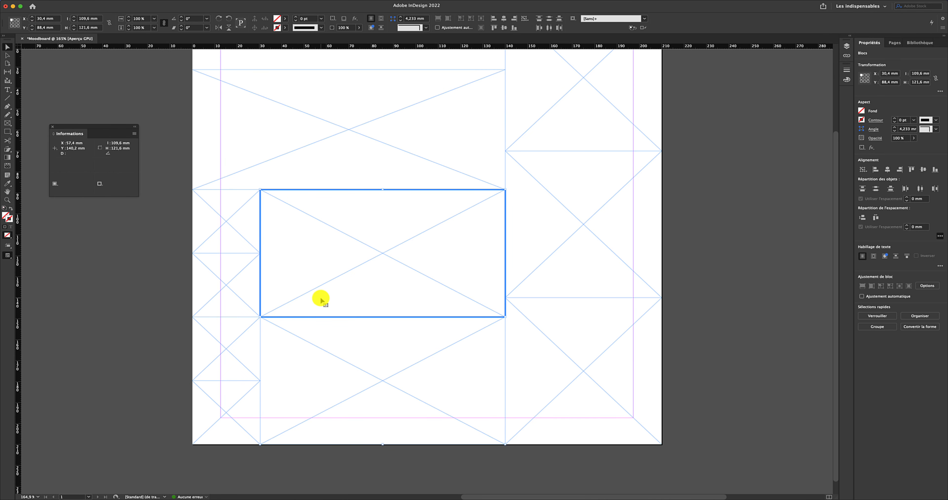
scroll(361, 275, up, 5)
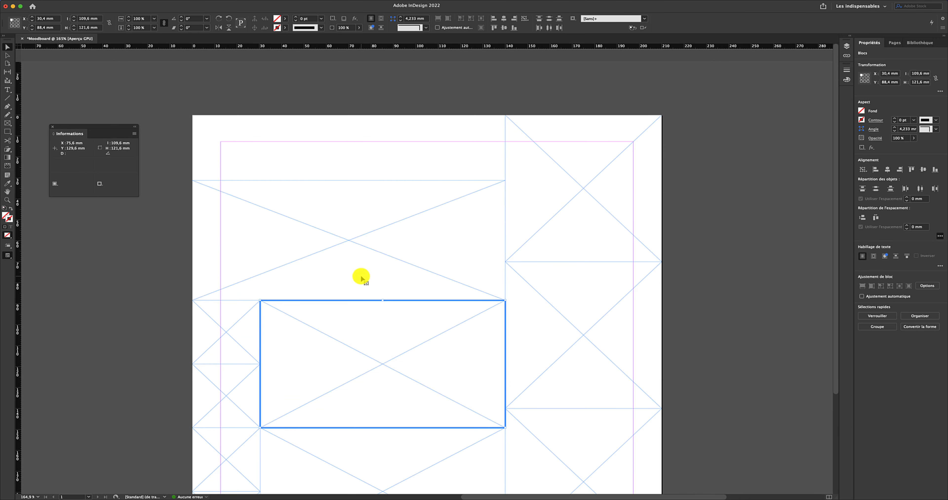
click(537, 209)
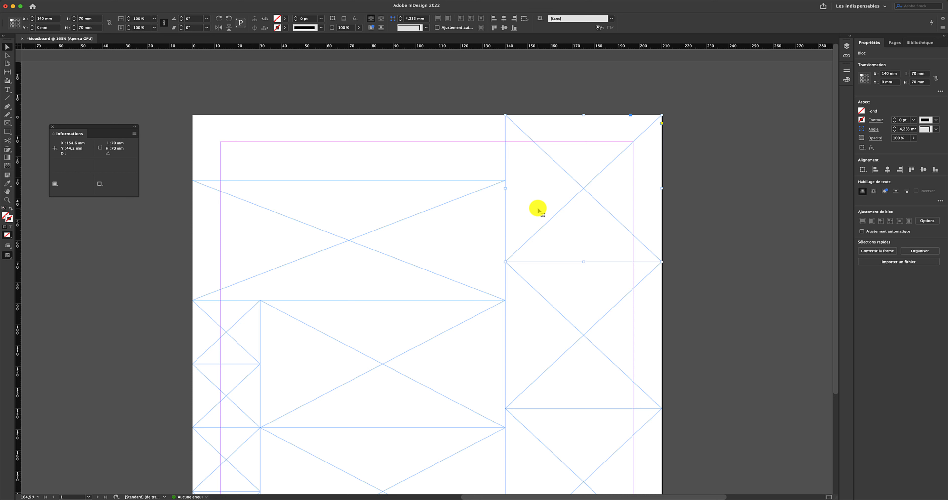
key(super+d)
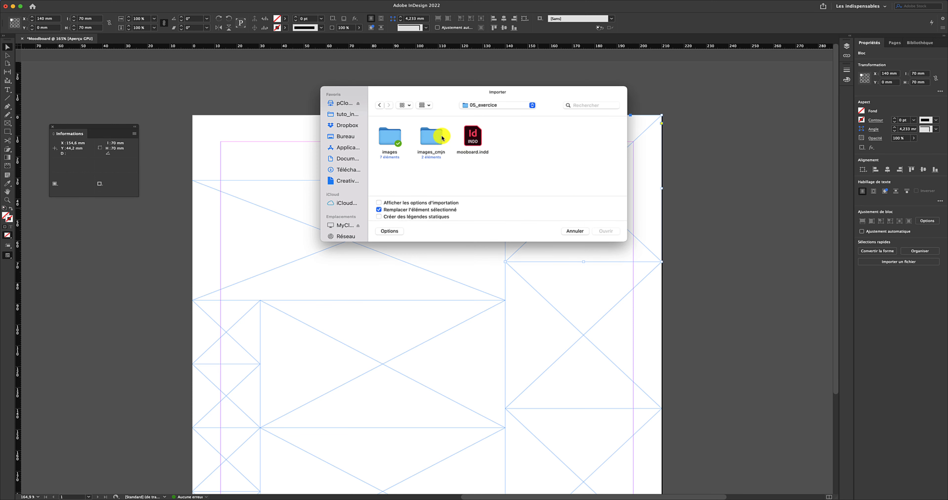
double_click(433, 137)
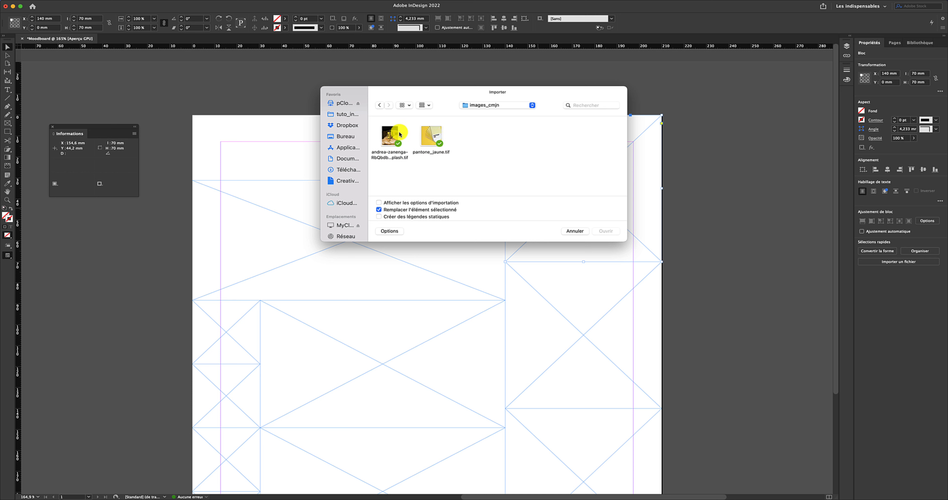
click(430, 135)
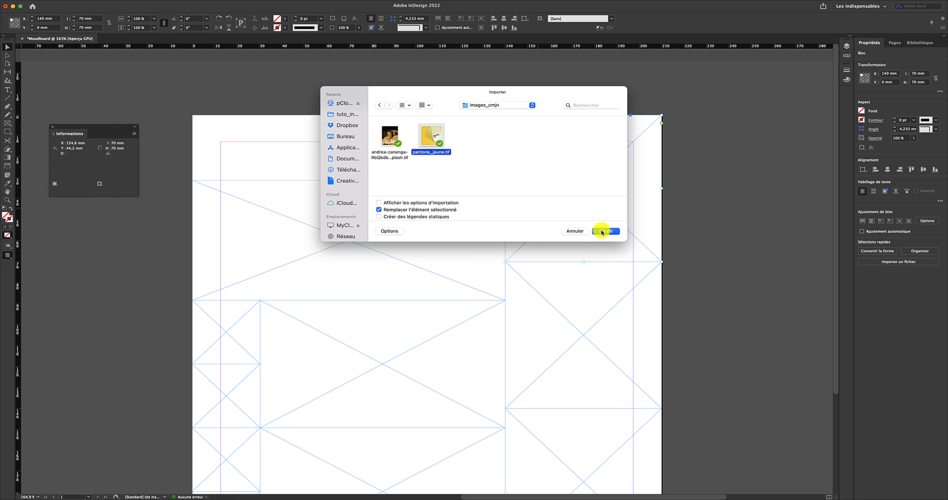
click(602, 232)
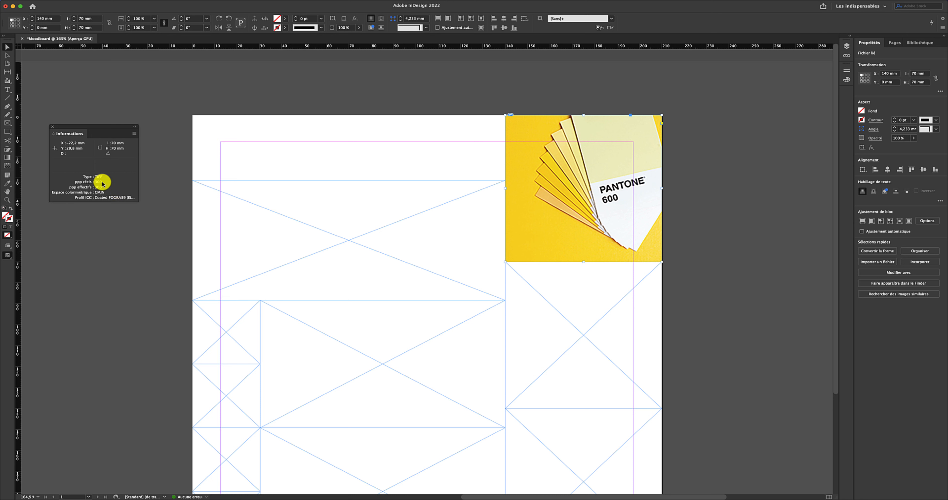
right_click(535, 183)
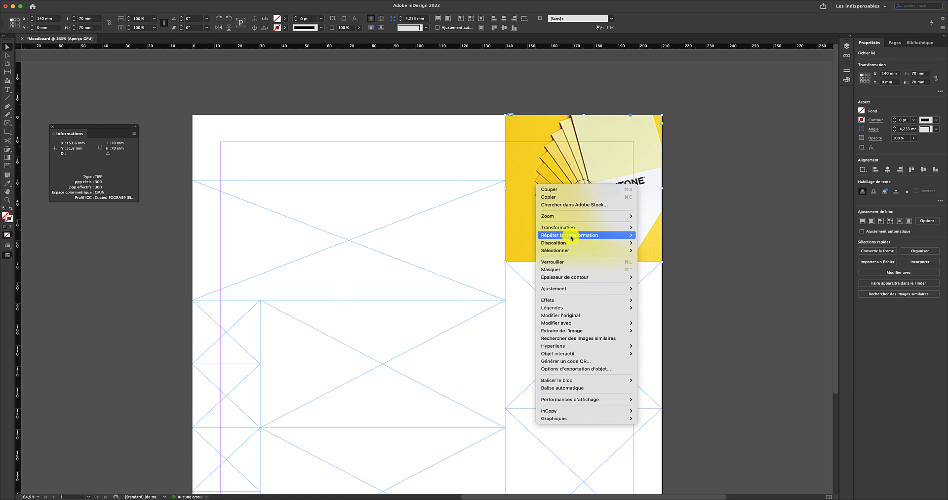
mouse_move(604, 326)
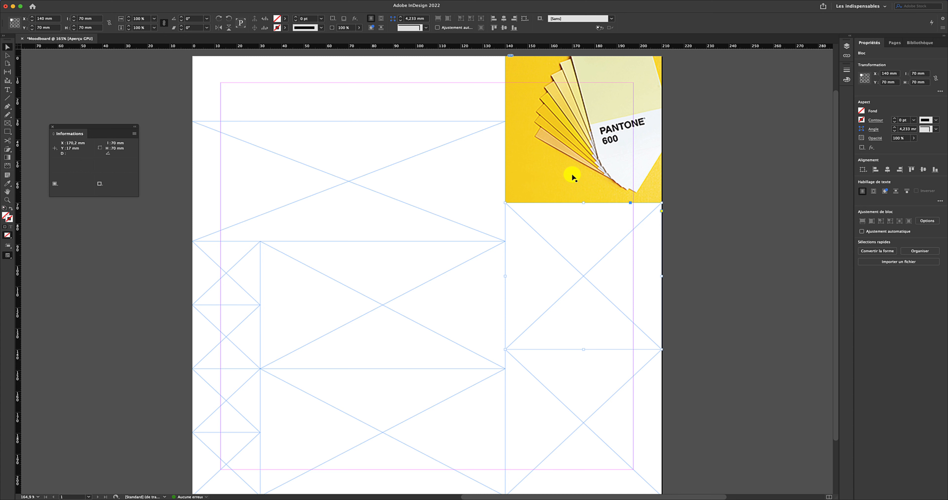
- Switch to Photoshop and open the Kodak film JPEG from the images folder, discarding its embedded colour profile
key(super+Tab)
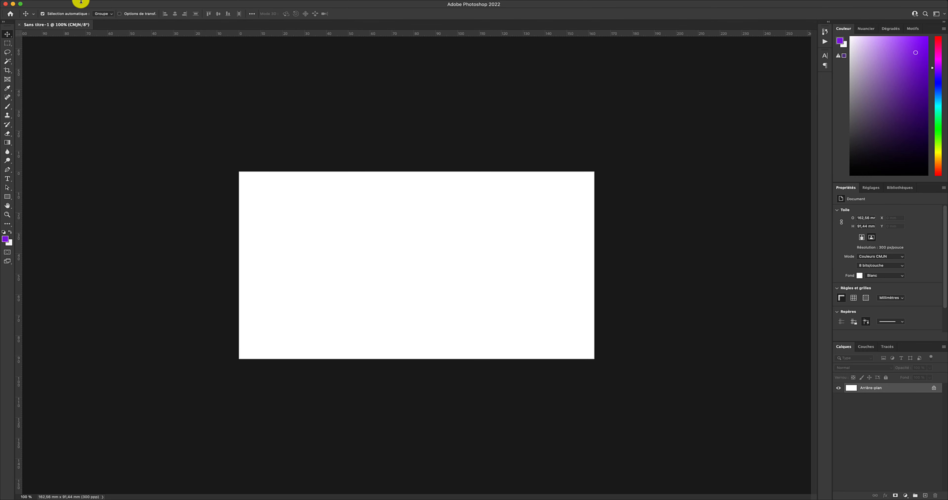
click(66, 4)
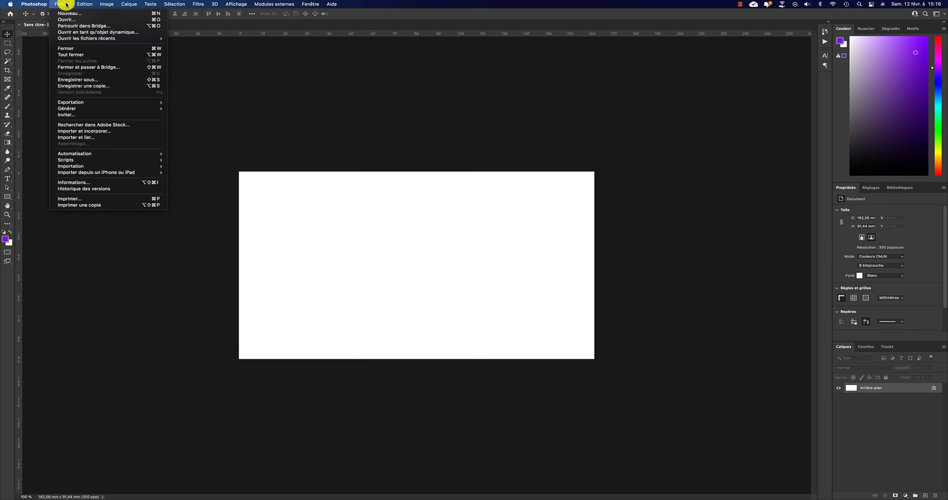
click(69, 20)
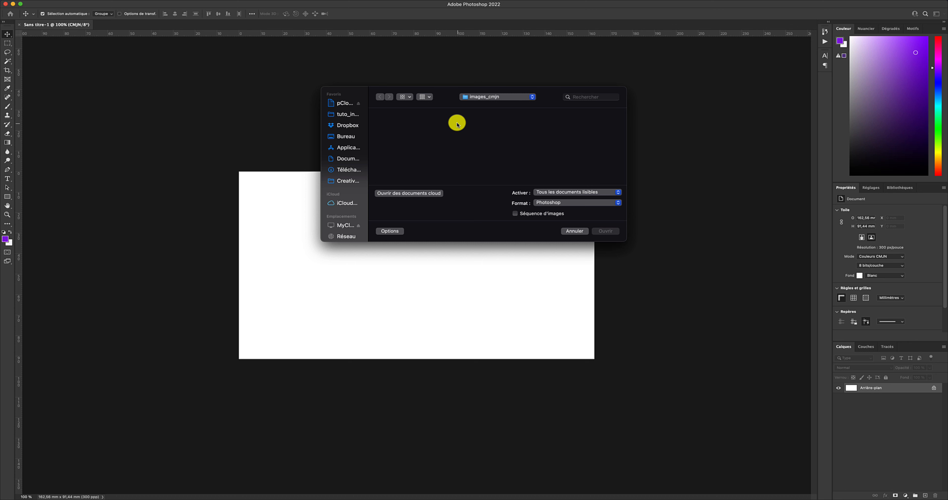
click(476, 97)
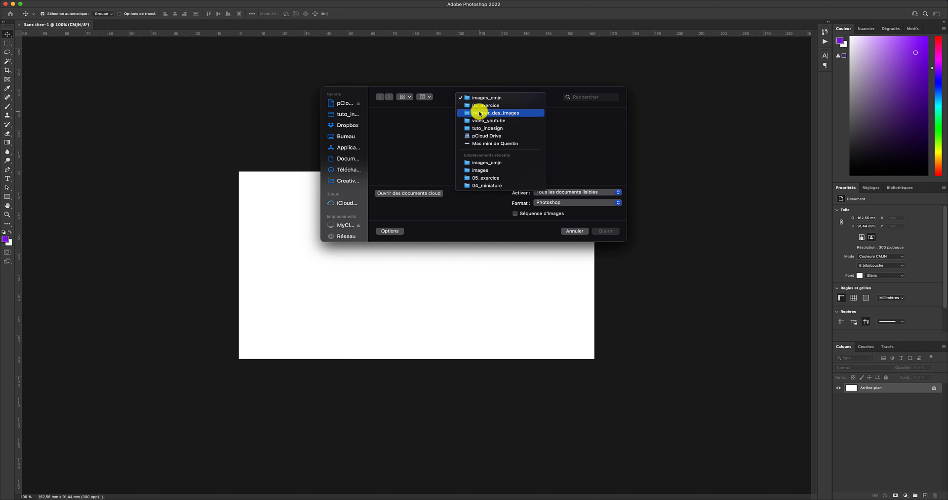
click(500, 174)
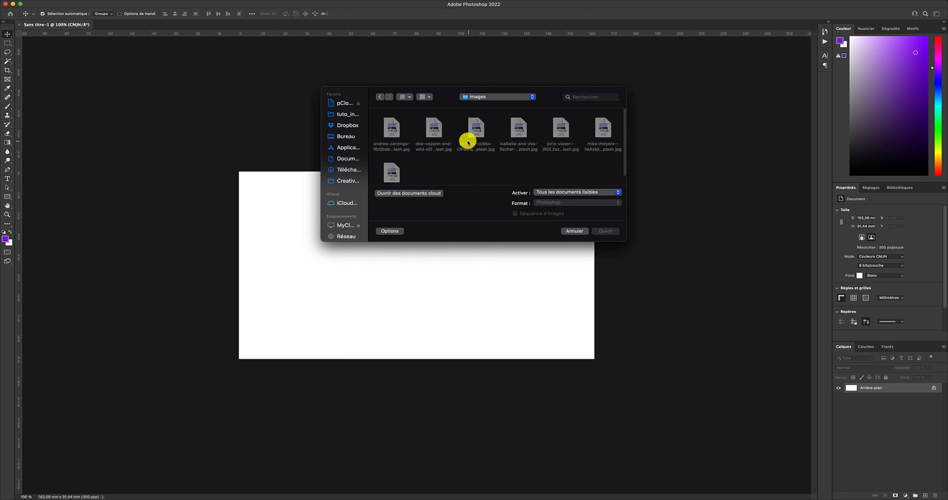
click(392, 129)
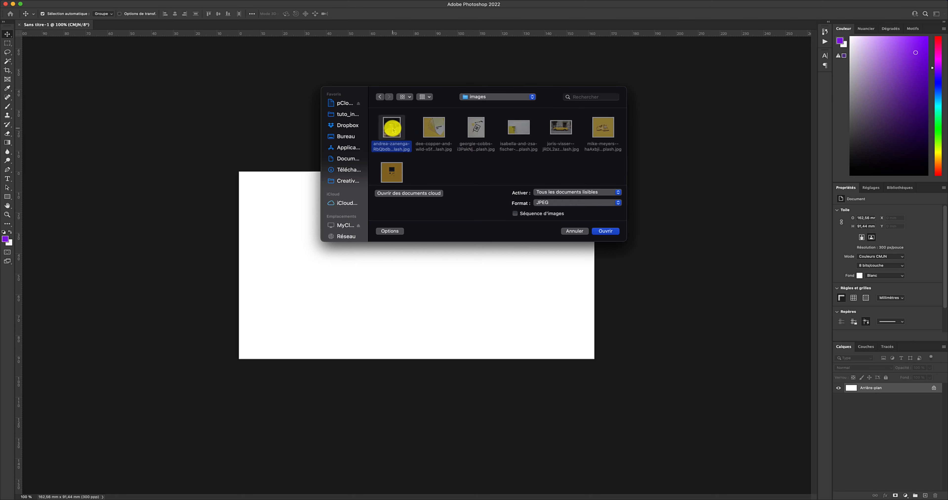
click(607, 232)
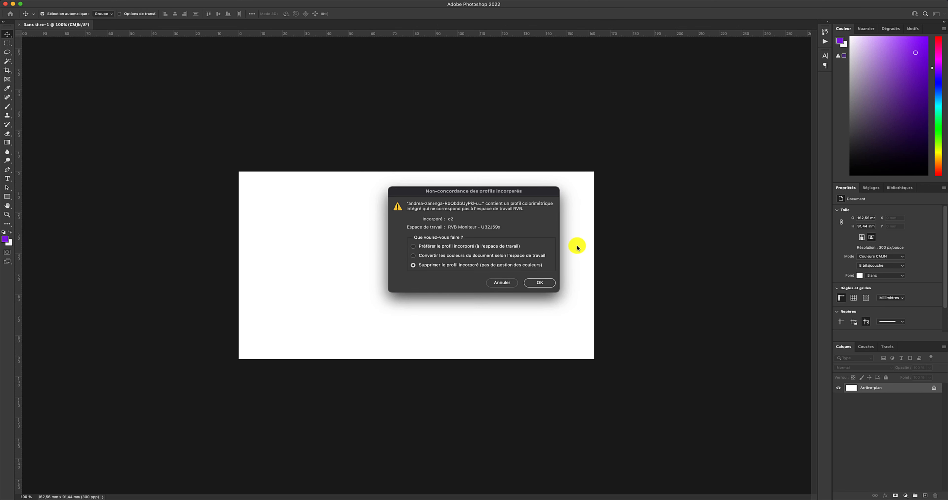
click(539, 283)
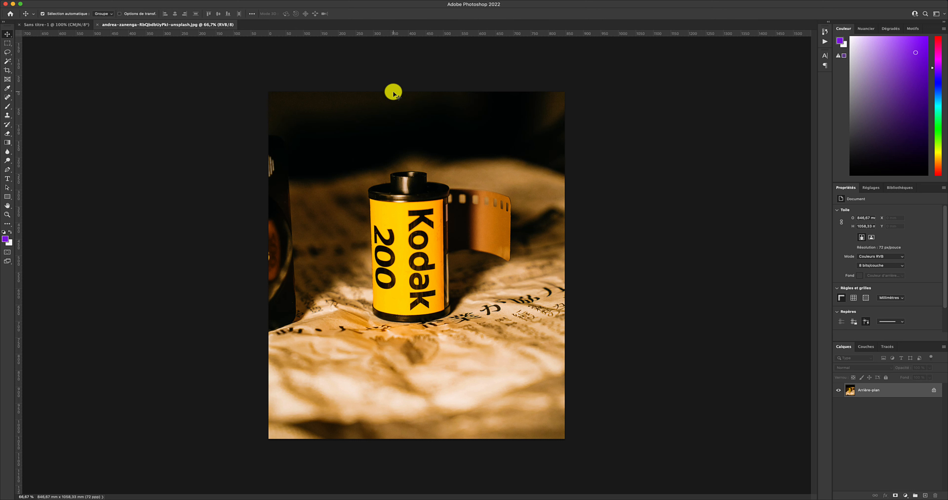
- Show the Actions panel and start recording a new action in the Actions par défaut set, keeping the default name
mouse_move(338, 2)
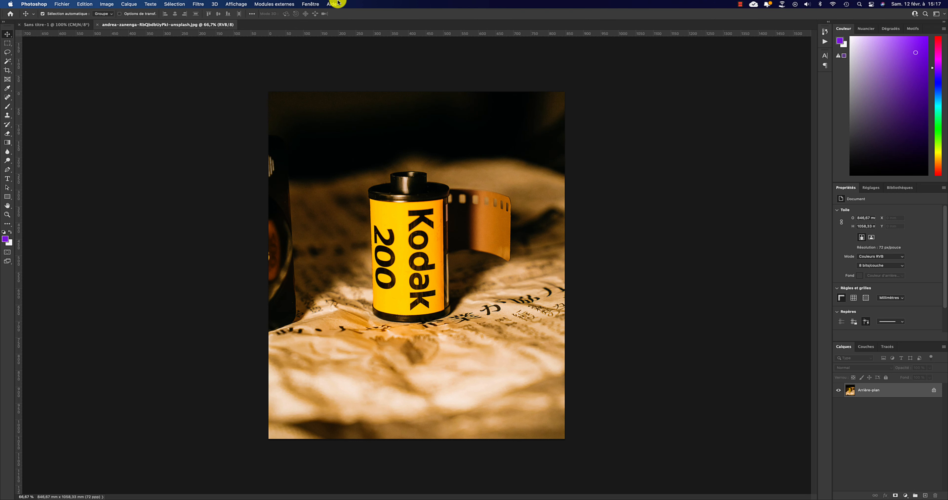
click(312, 4)
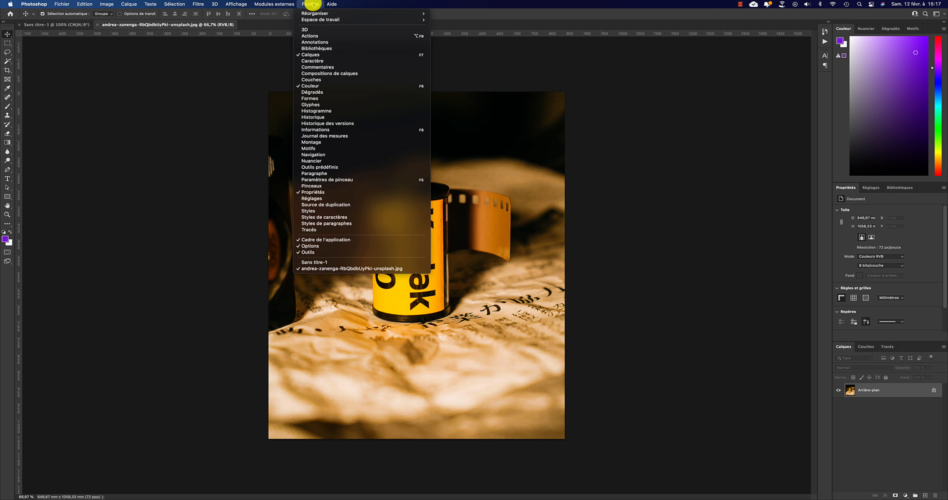
click(328, 37)
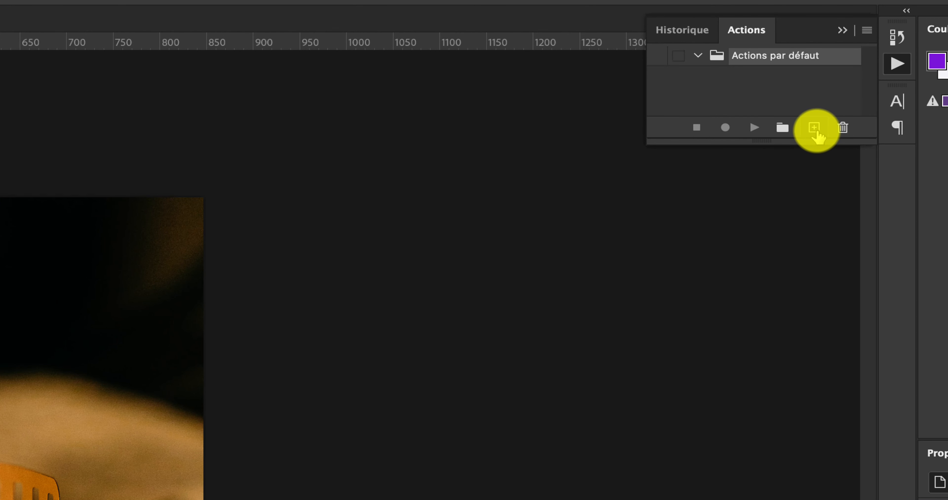
click(815, 130)
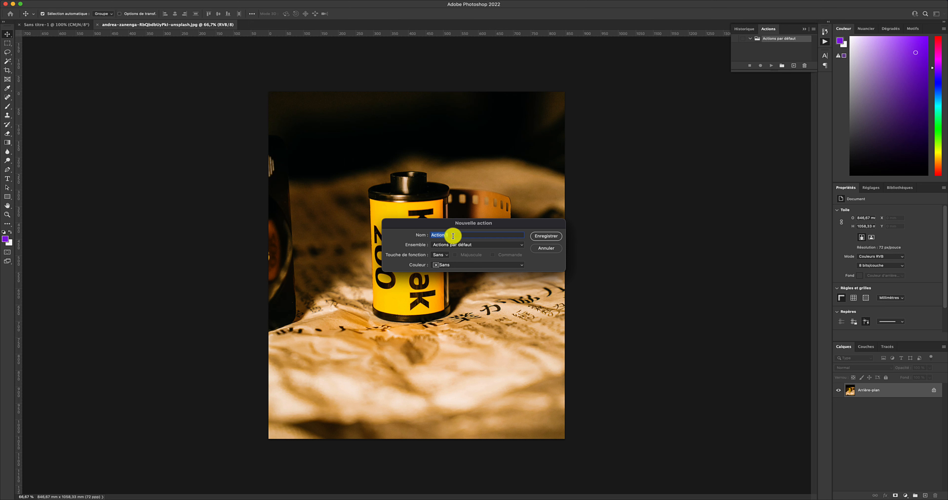
click(540, 236)
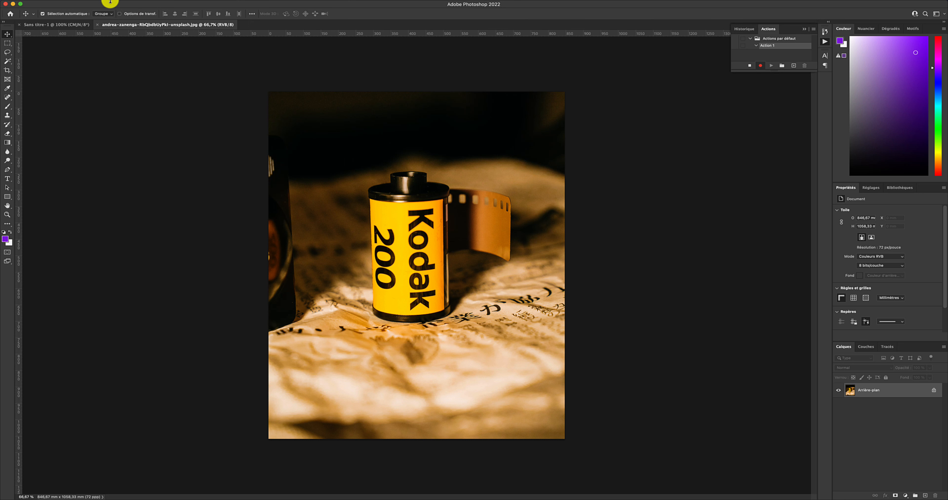
- Record the conversion of the Kodak film image to CMYK colour mode (Couleurs CMJN), accepting conversion without a colour profile
mouse_move(106, 4)
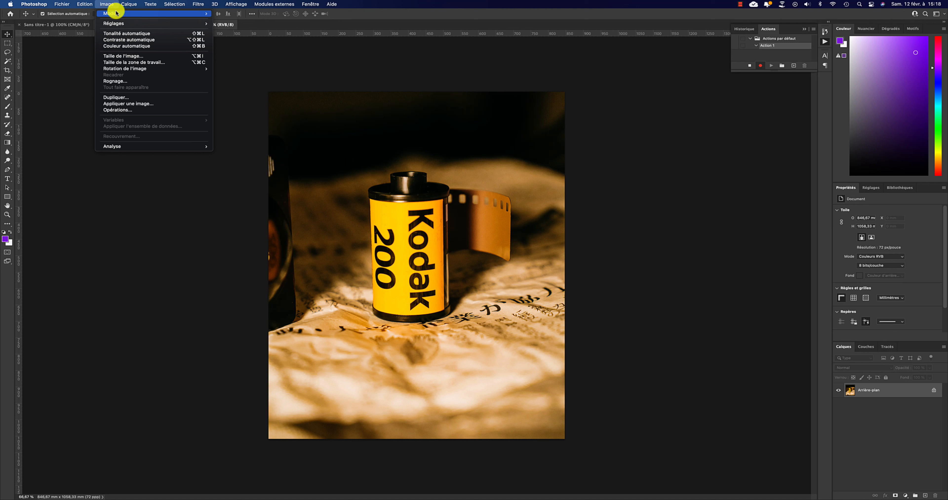
mouse_move(190, 15)
click(238, 44)
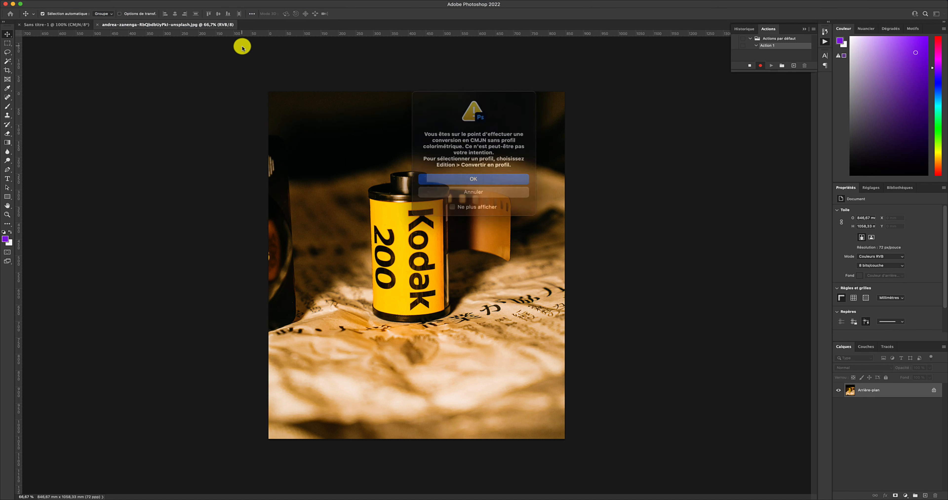
click(443, 176)
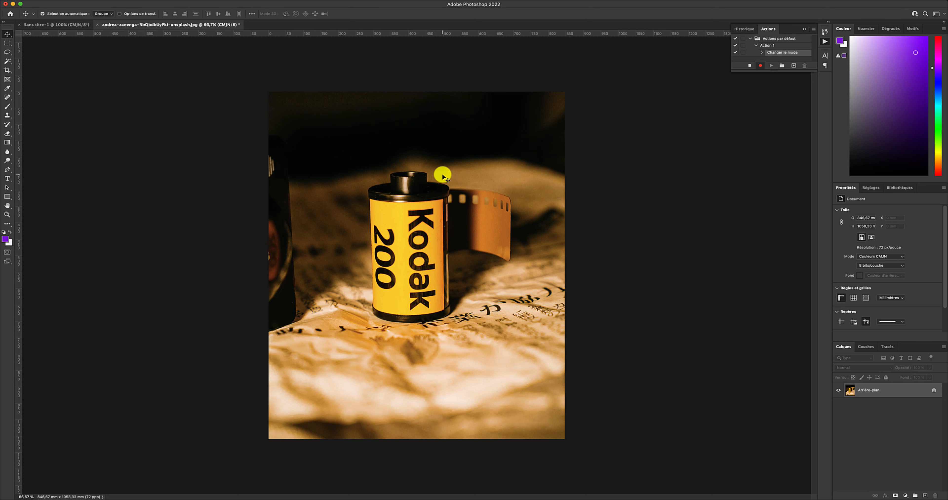
- Save the Kodak film image as an uncompressed TIFF in the images_cmjn folder, and stop recording the action
key(super+shift+s)
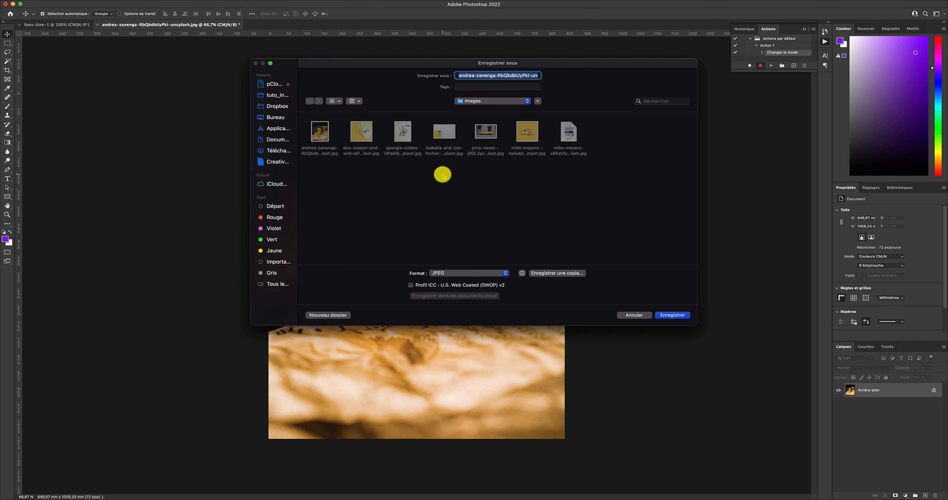
click(468, 103)
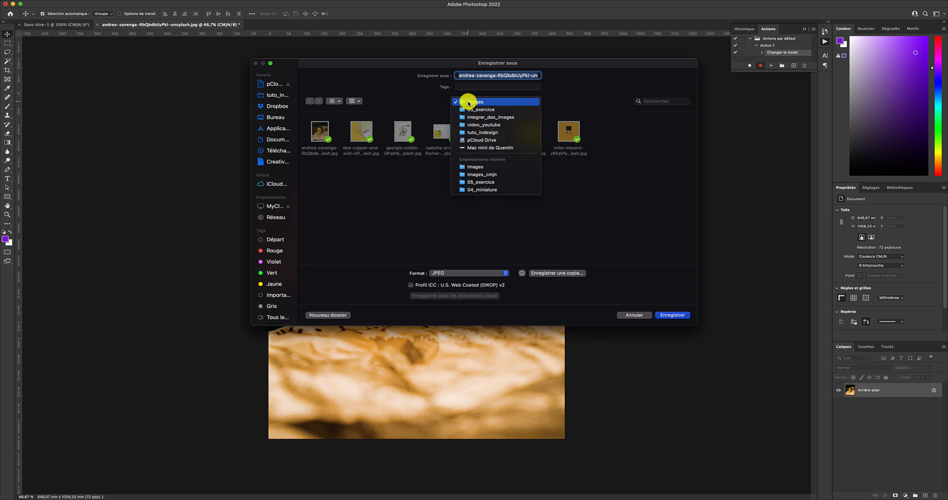
click(480, 175)
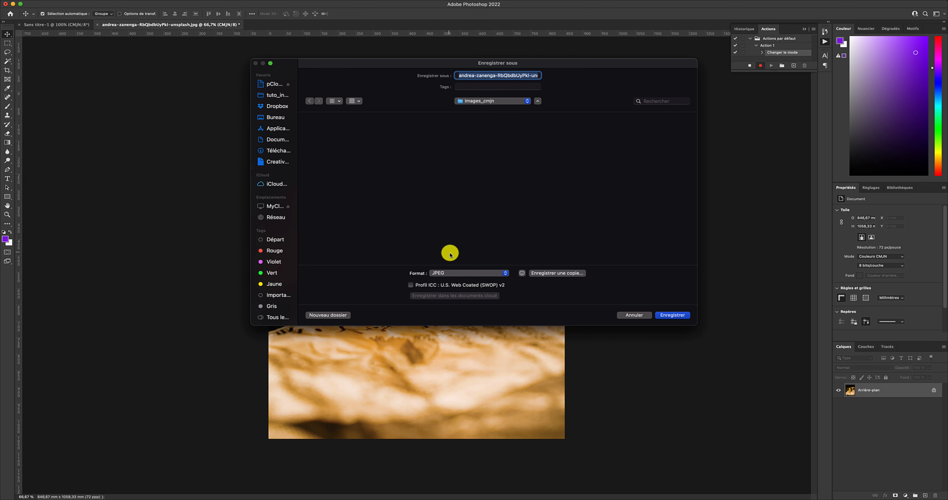
click(450, 273)
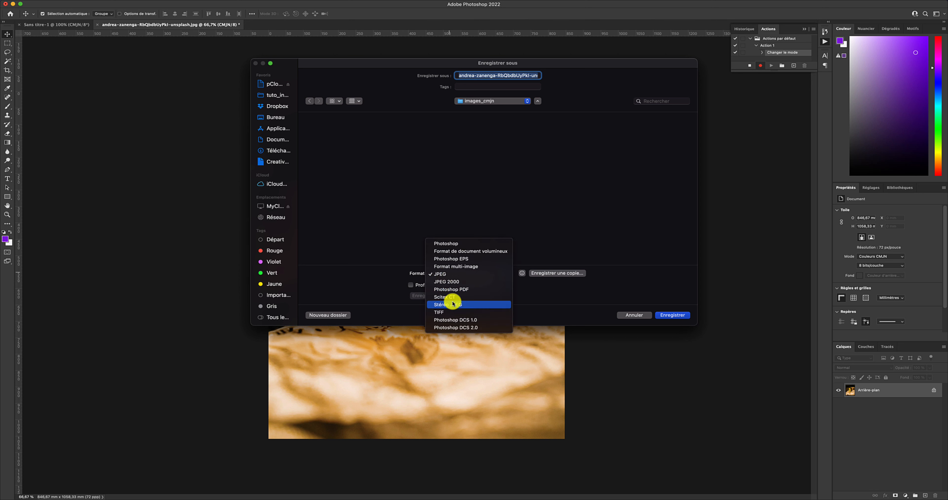
click(455, 313)
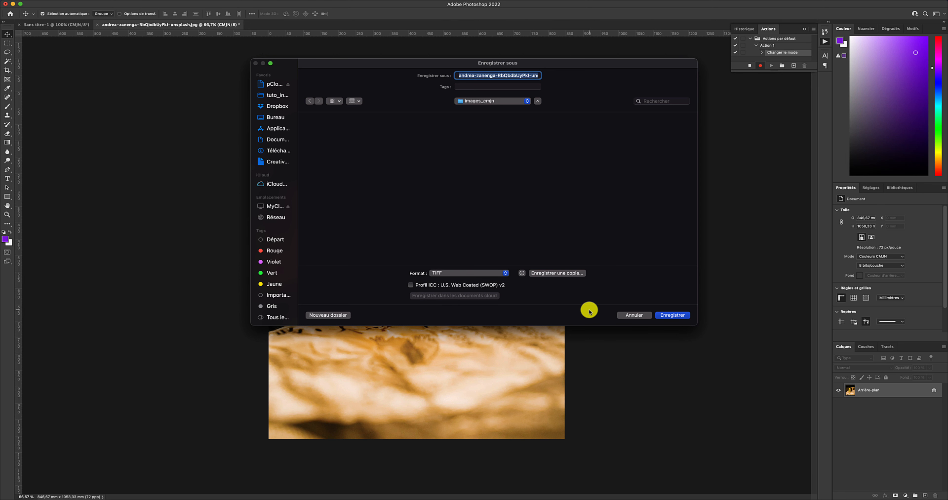
click(674, 316)
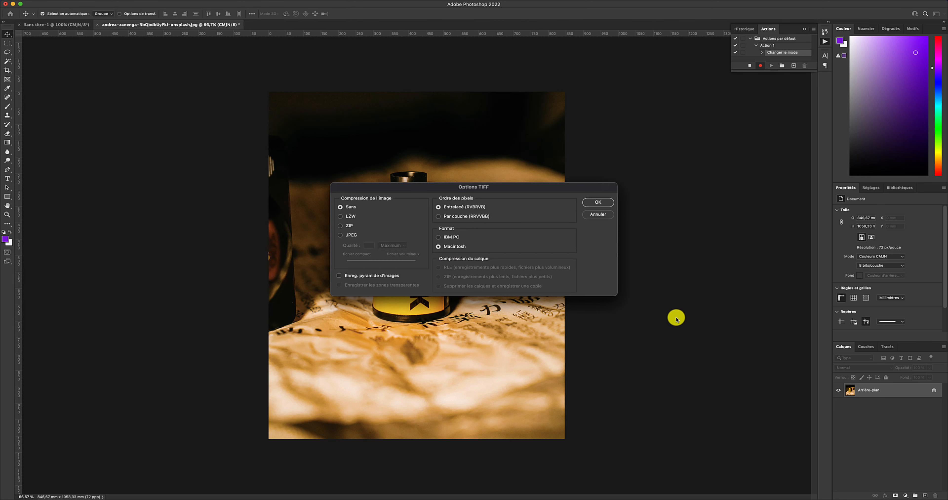
click(604, 203)
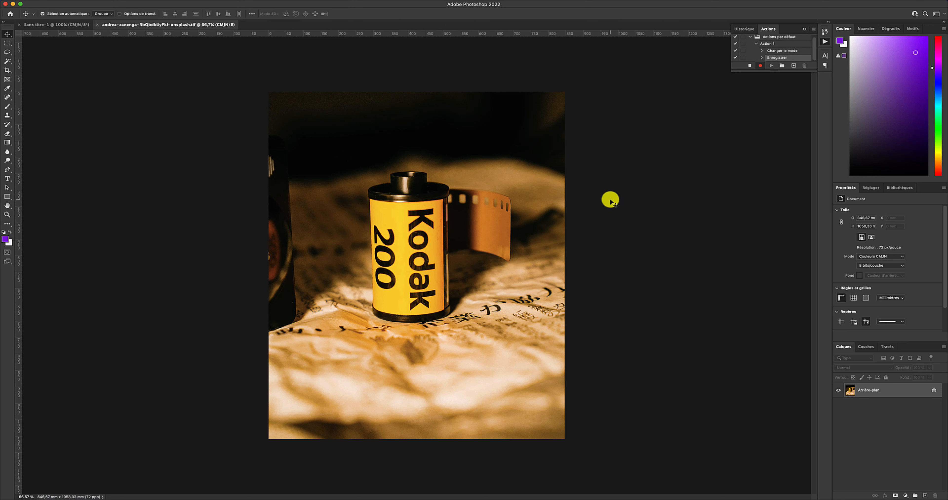
click(750, 66)
scroll(764, 42, up, 1)
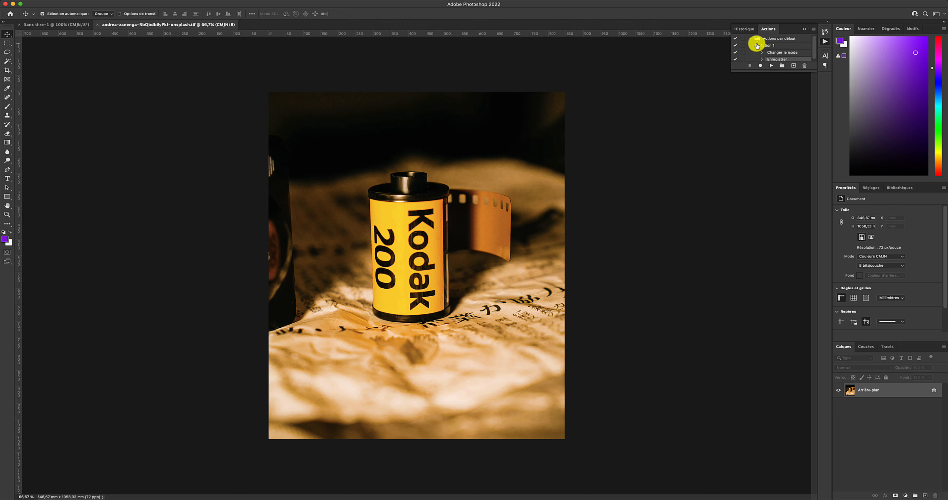
- Set up batch processing (Traitement par lots) of Action 1, with the images folder as source and images_cmjn as destination
mouse_move(27, 1)
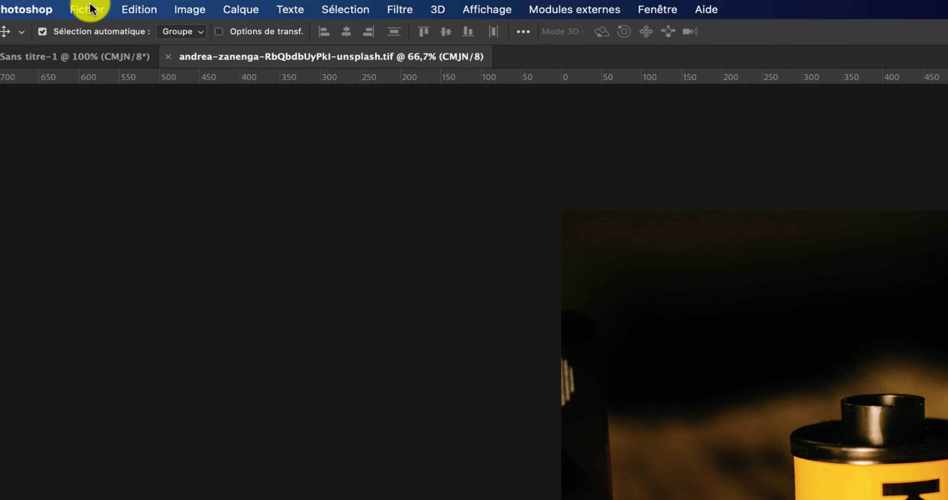
click(63, 4)
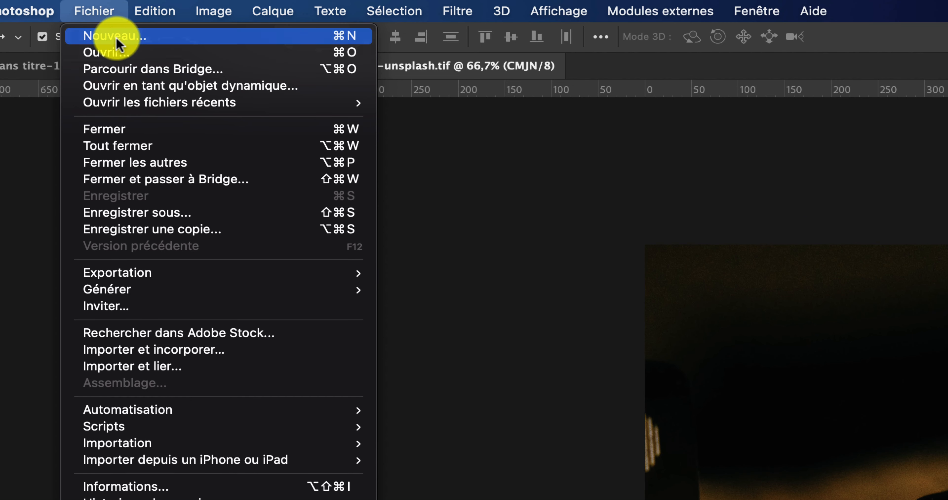
mouse_move(239, 416)
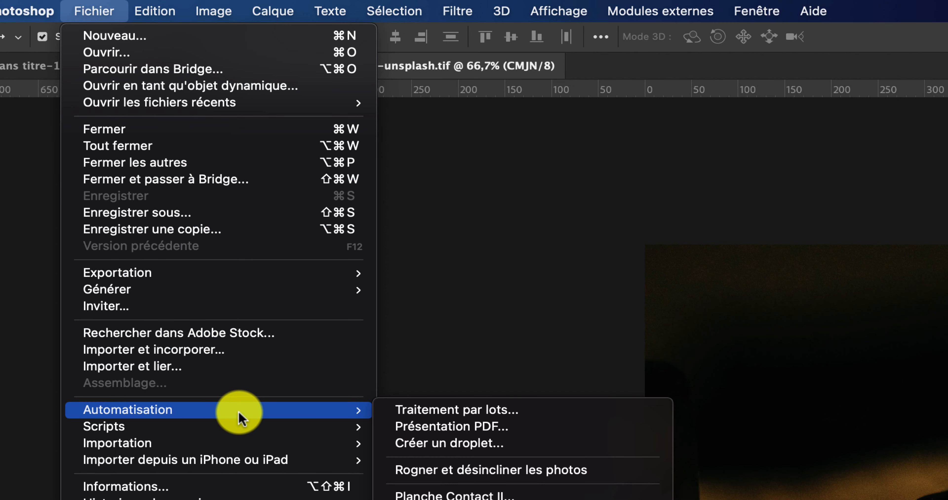
click(413, 415)
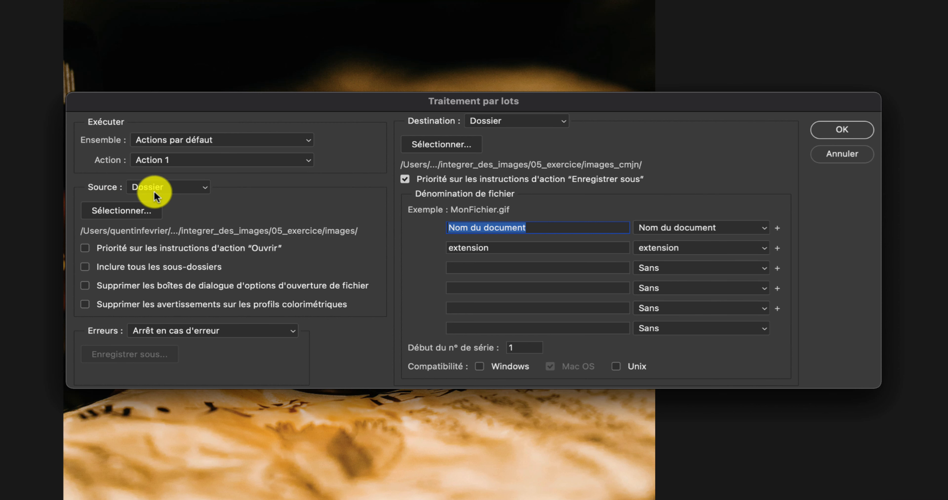
click(141, 210)
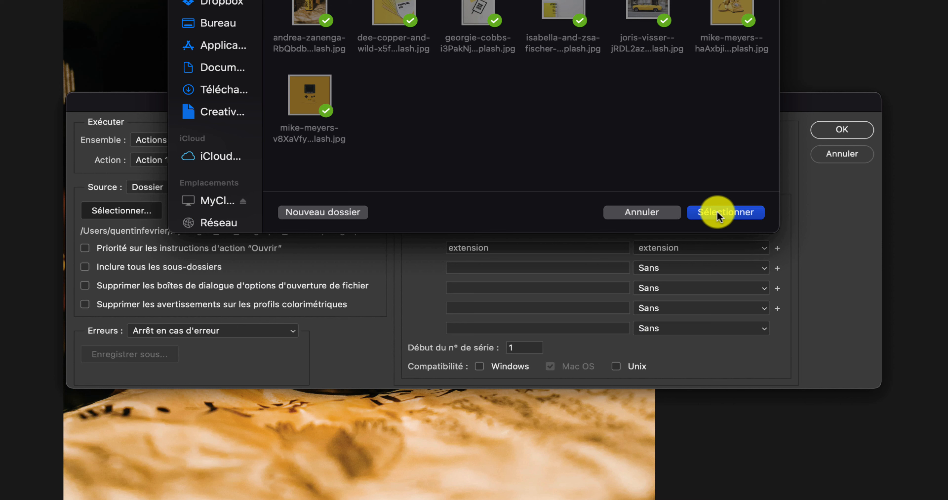
click(717, 214)
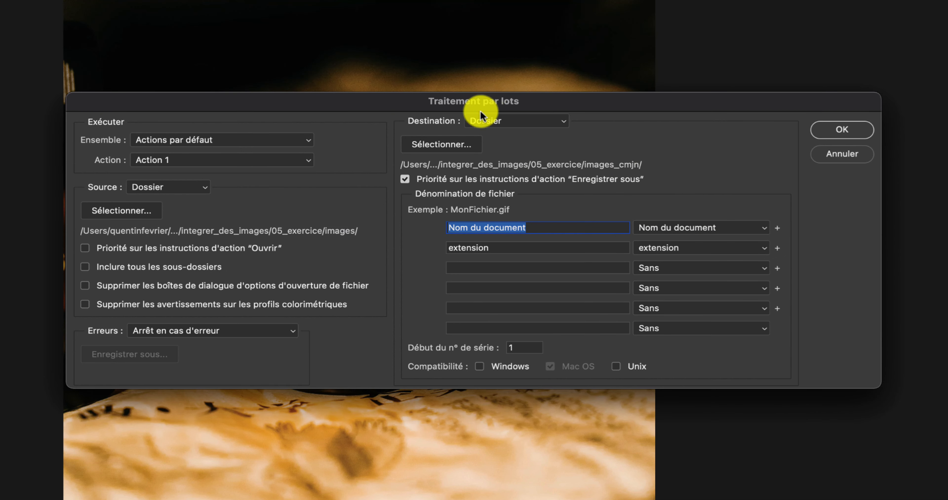
click(455, 141)
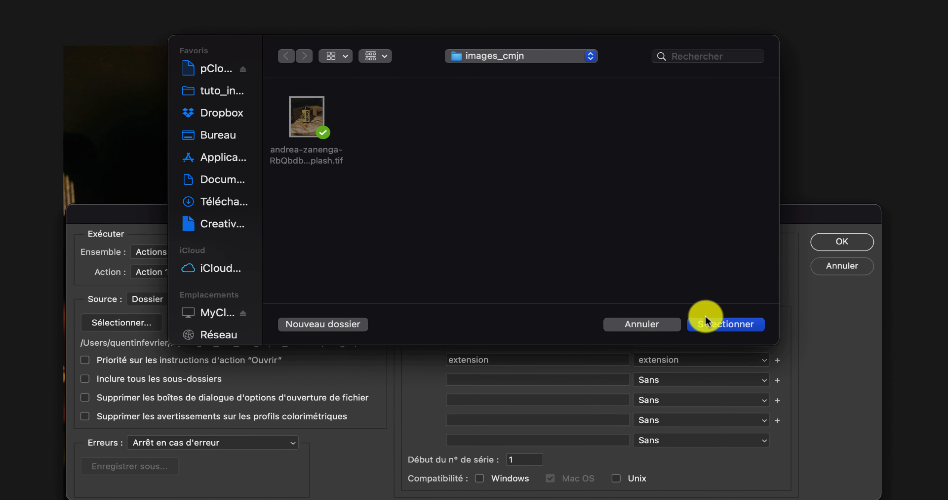
click(729, 326)
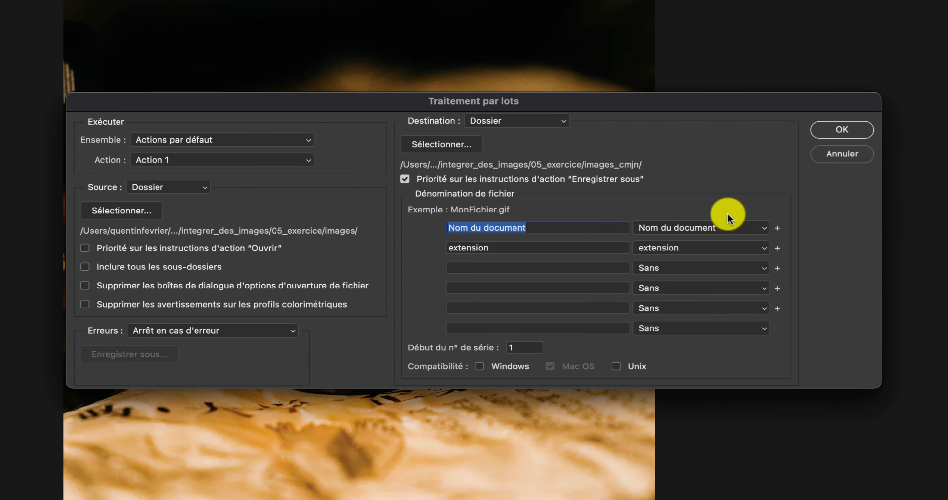
- Run the batch, discarding the embedded colour profile for every image that has a profile mismatch
click(836, 130)
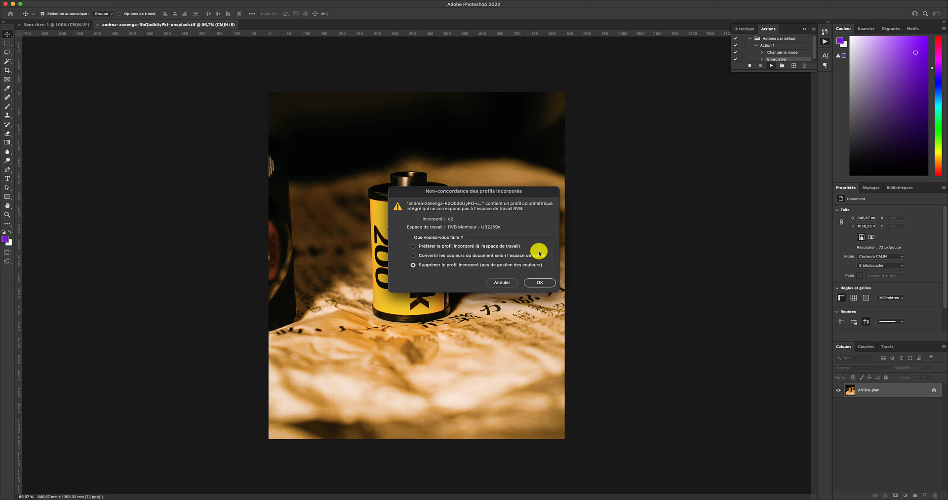
click(537, 283)
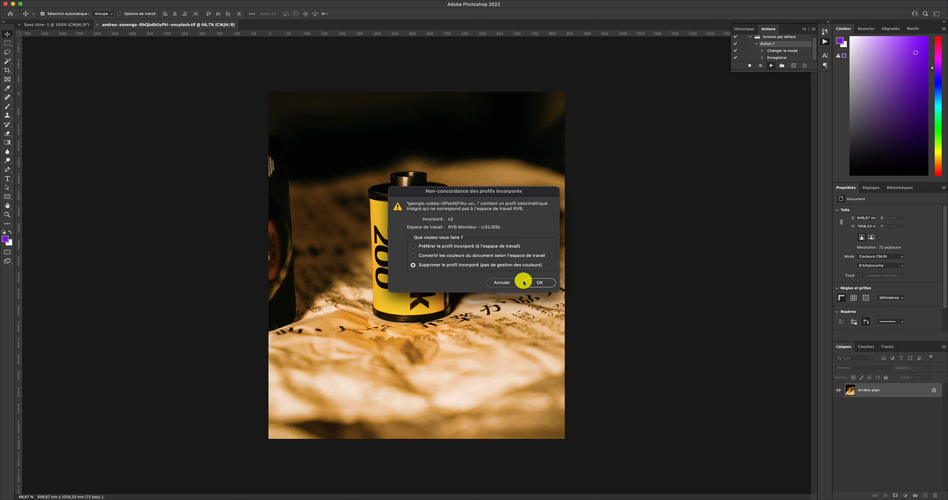
click(535, 284)
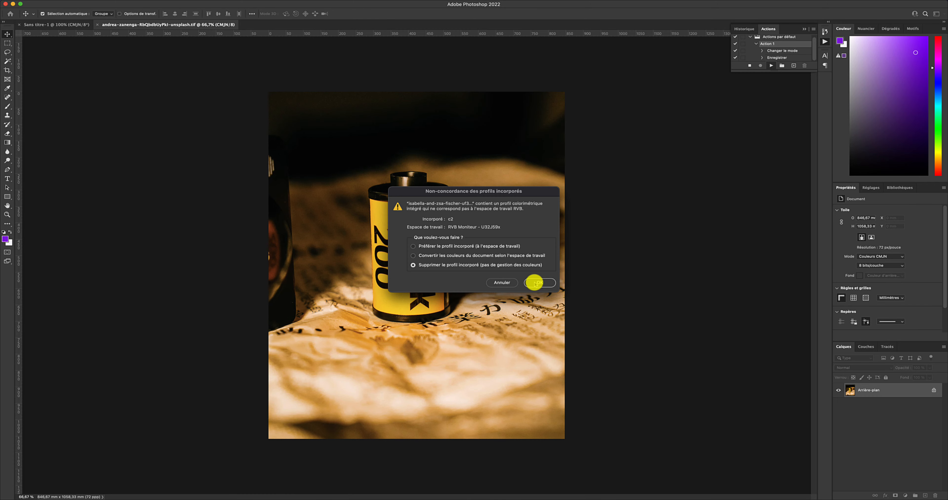
click(536, 283)
click(536, 284)
click(535, 284)
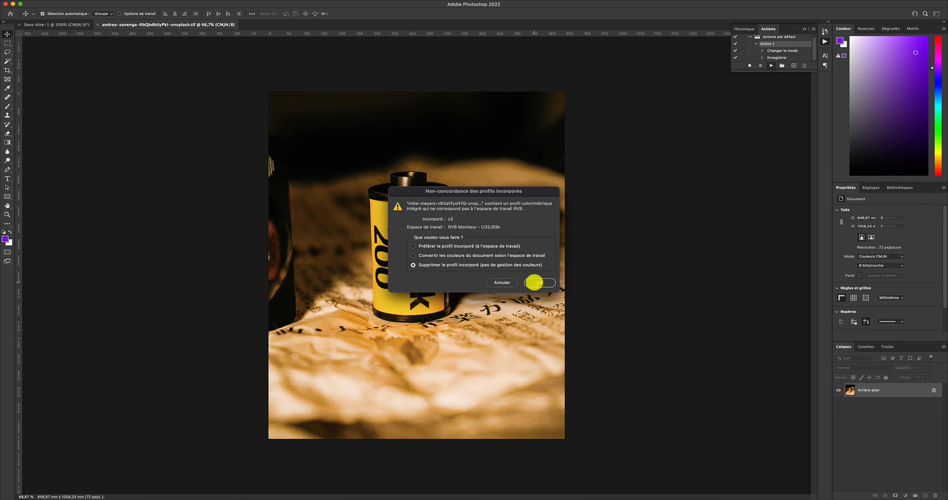
click(536, 283)
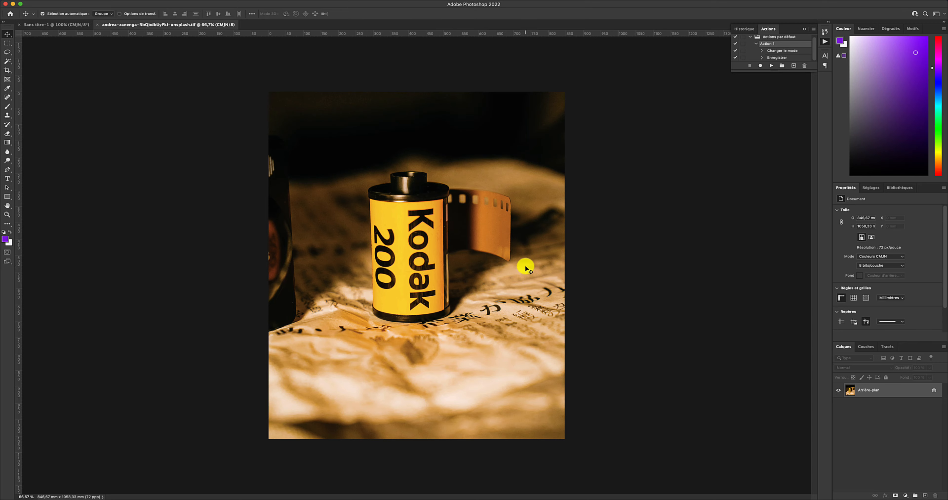
- Switch to the Finder and open the images_cmjn folder in 05_exercice to inspect the converted files
key(ctrl+Up)
click(536, 28)
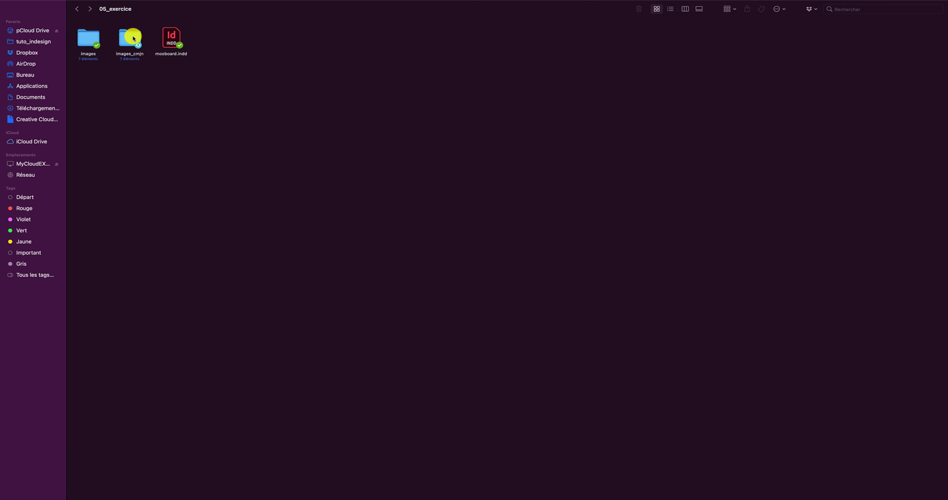
double_click(133, 37)
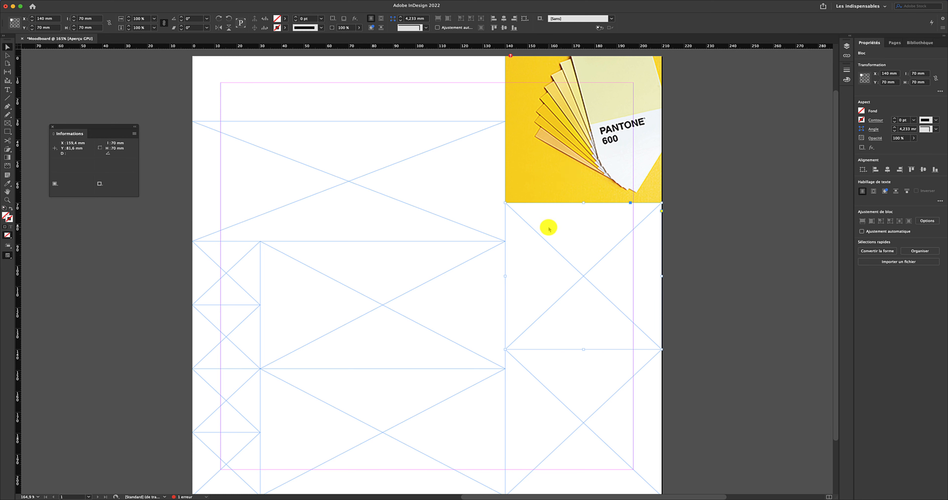
- In InDesign, place the yellow rotary phone TIFF from images_cmjn in the 70 mm square frame directly below the Pantone image
key(super+d)
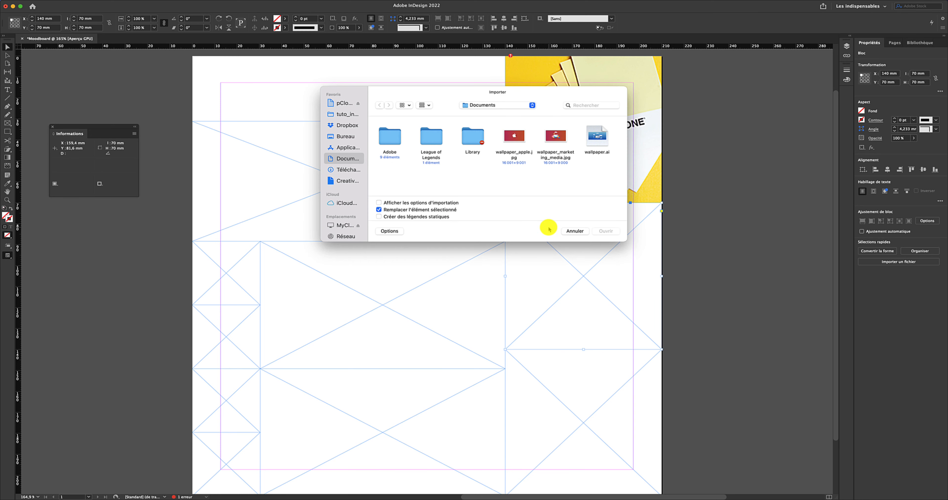
click(473, 107)
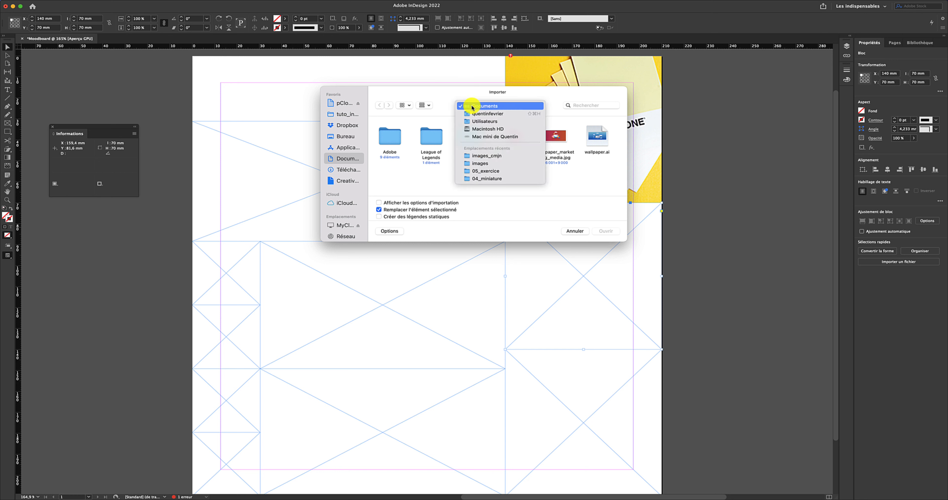
click(485, 157)
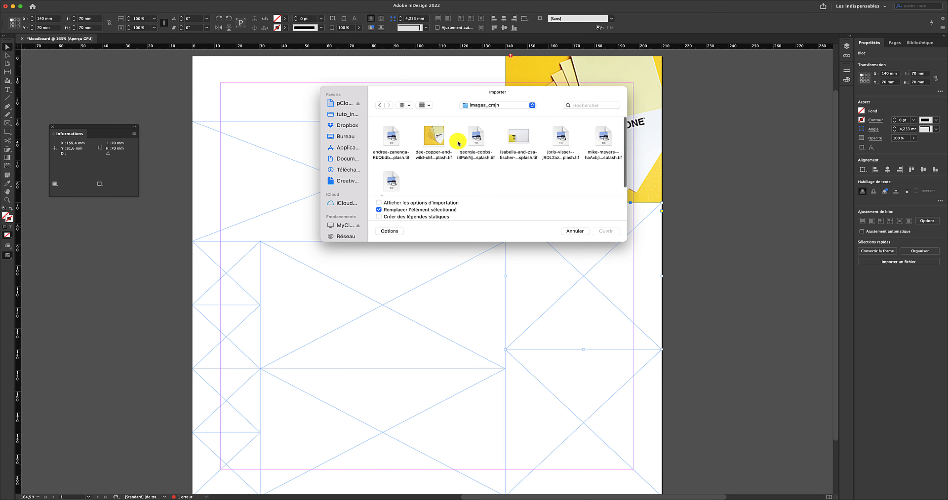
click(597, 141)
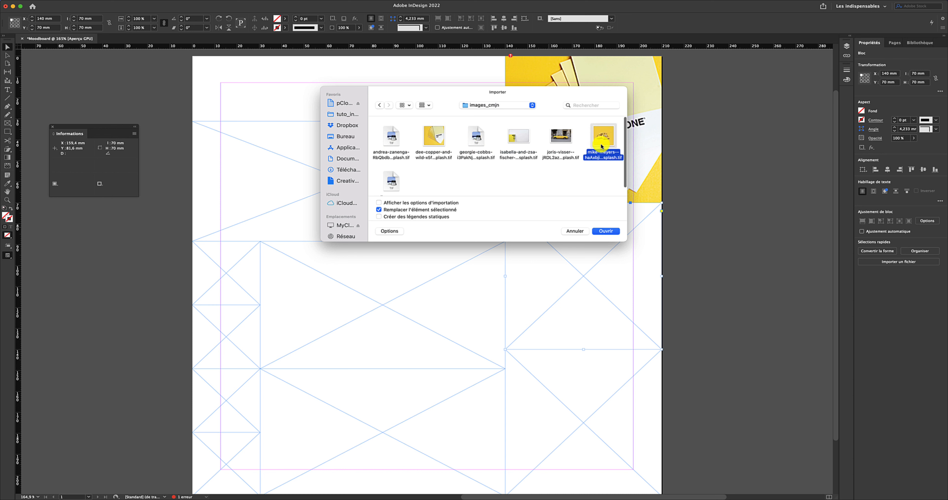
click(604, 232)
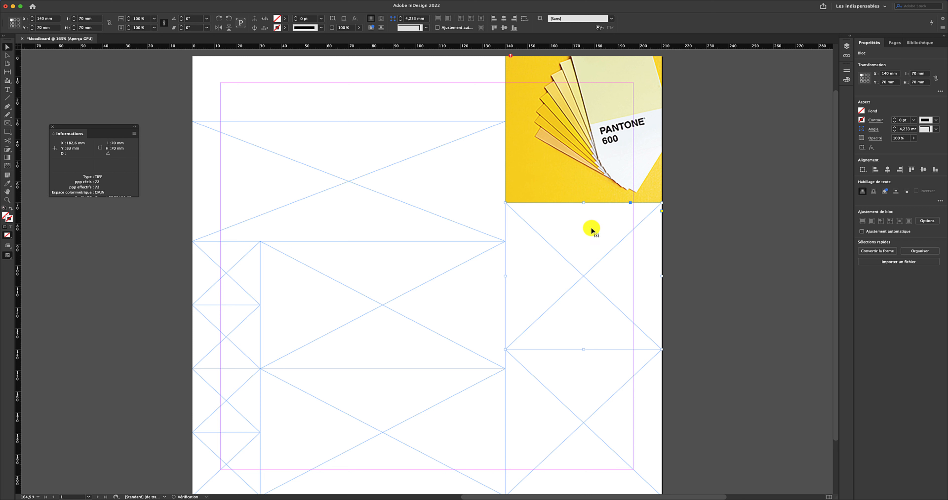
click(591, 228)
scroll(585, 239, down, 4)
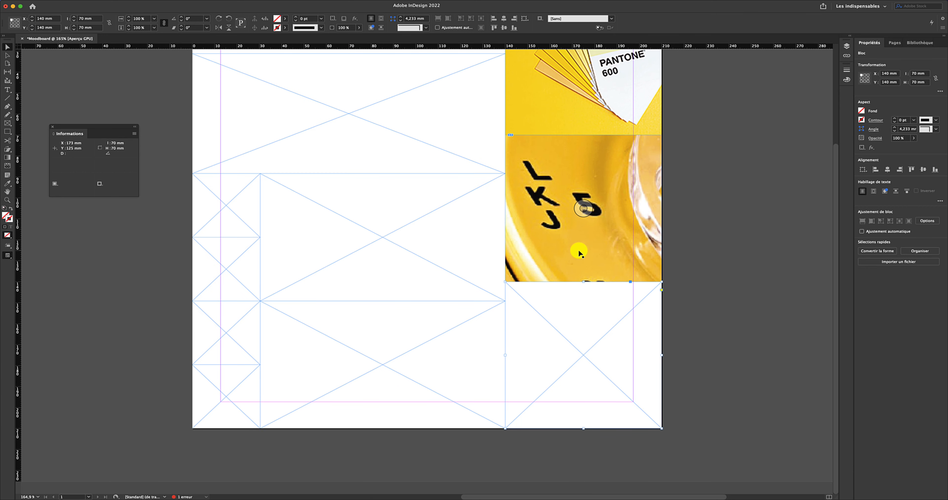
- Place the Game Boy TIFF from images_cmjn in the square frame below the rotary phone image
key(super+d)
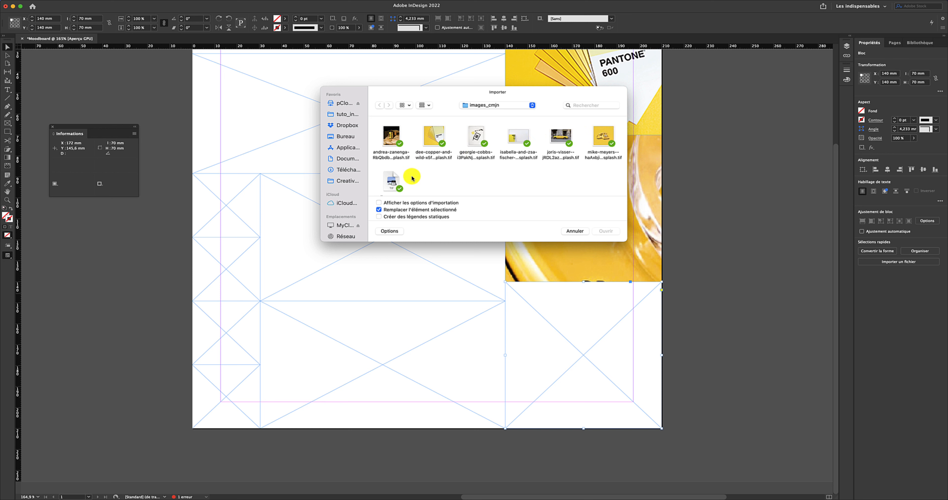
click(391, 179)
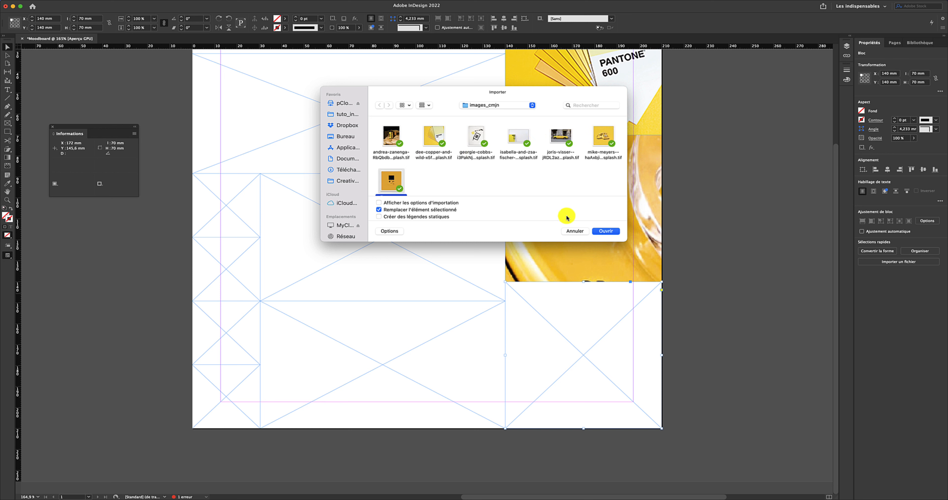
click(605, 231)
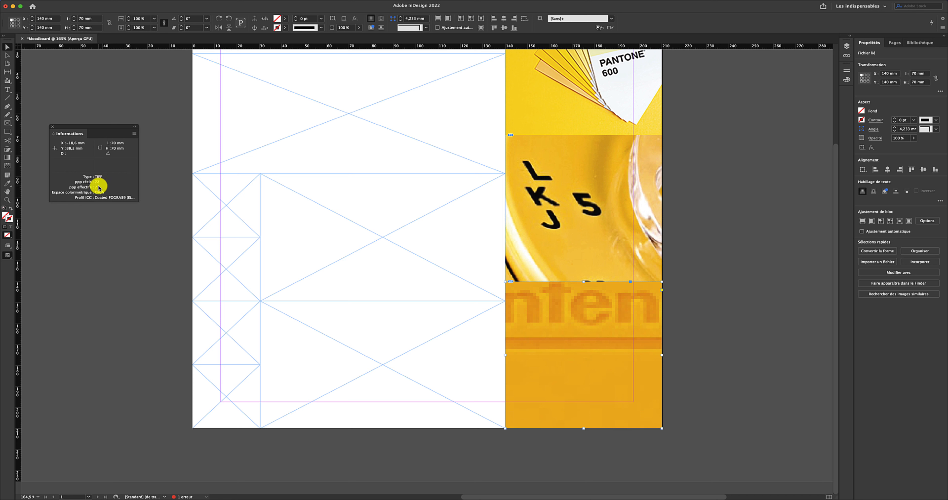
- Open the linked Game Boy image for editing in Adobe Photoshop 2022 23.1.1
right_click(586, 171)
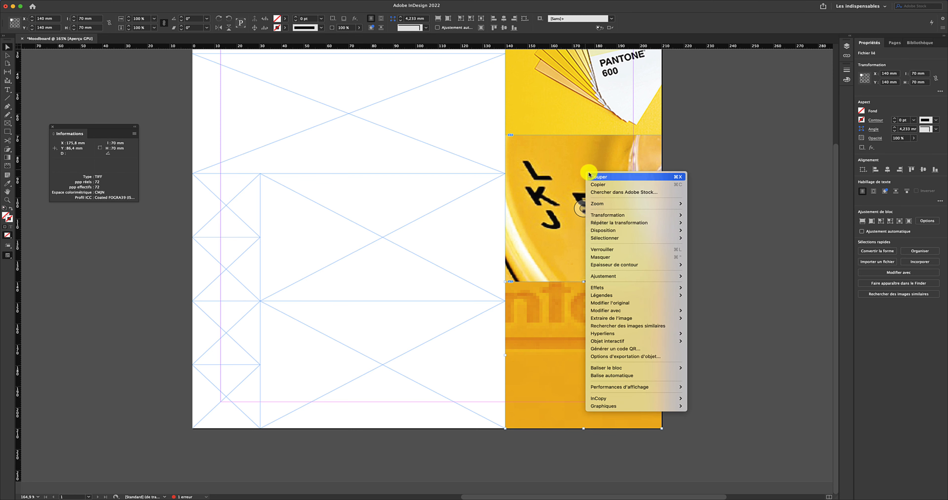
mouse_move(659, 311)
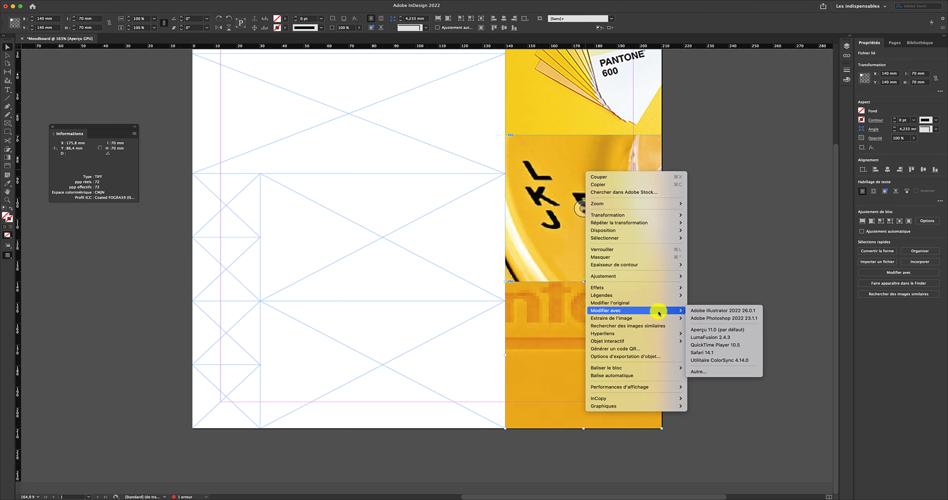
click(705, 319)
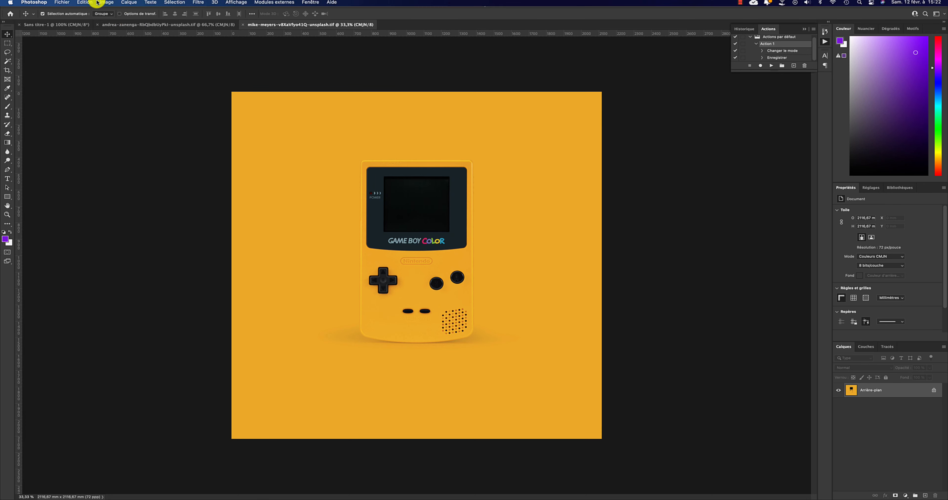
- Set the Game Boy image's resolution to 300 pixels per inch with resampling (Rééchantillonnage) turned off
click(100, 4)
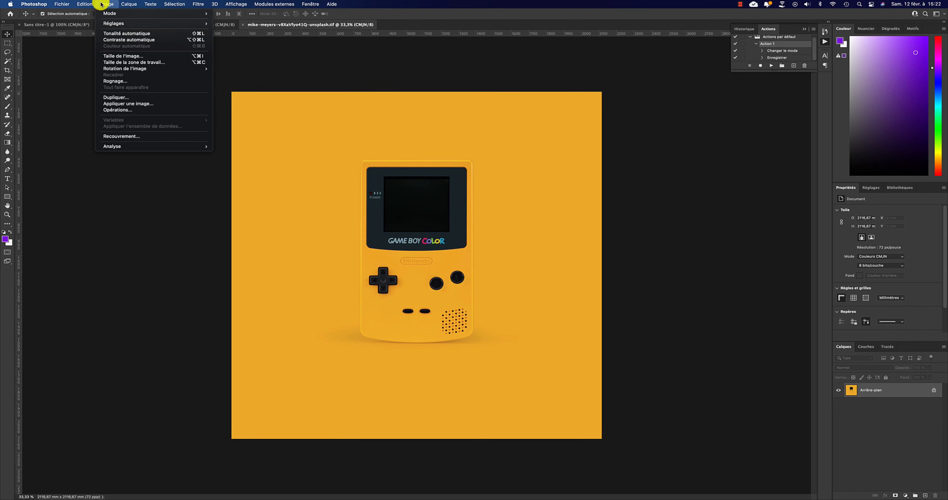
click(139, 59)
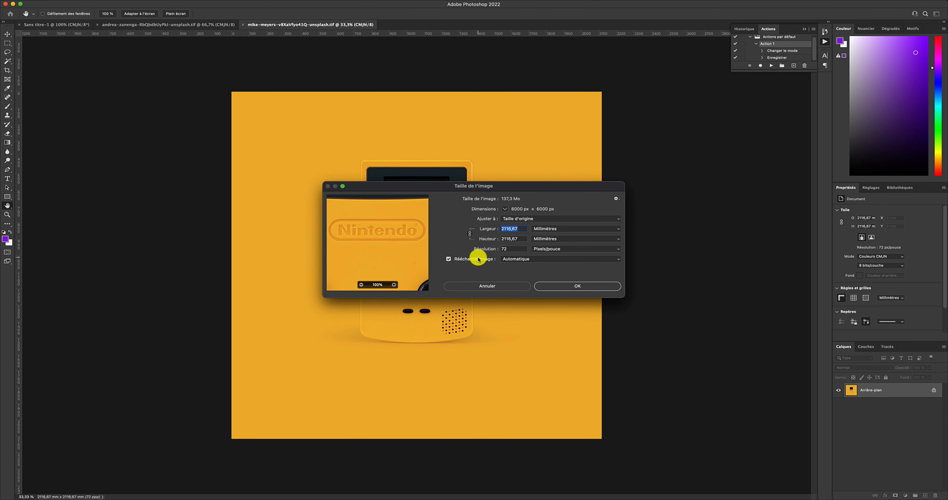
click(479, 259)
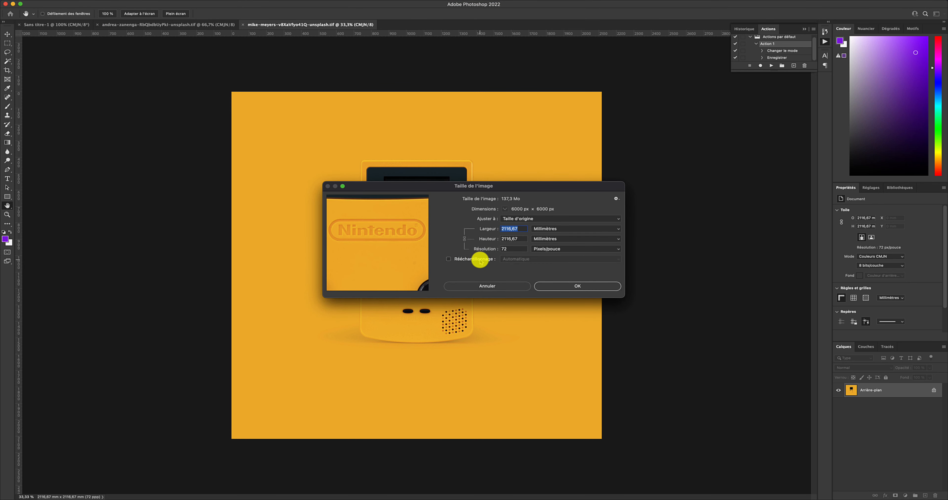
click(512, 248)
text(300)
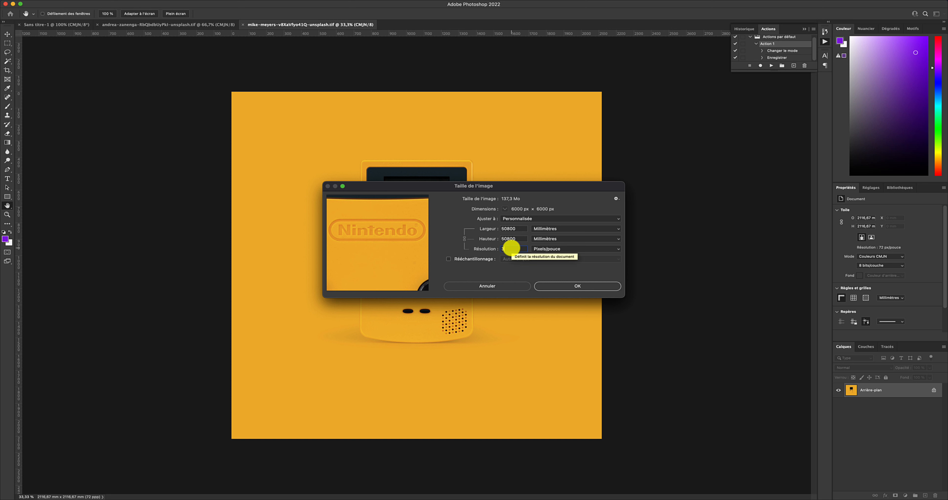
click(547, 286)
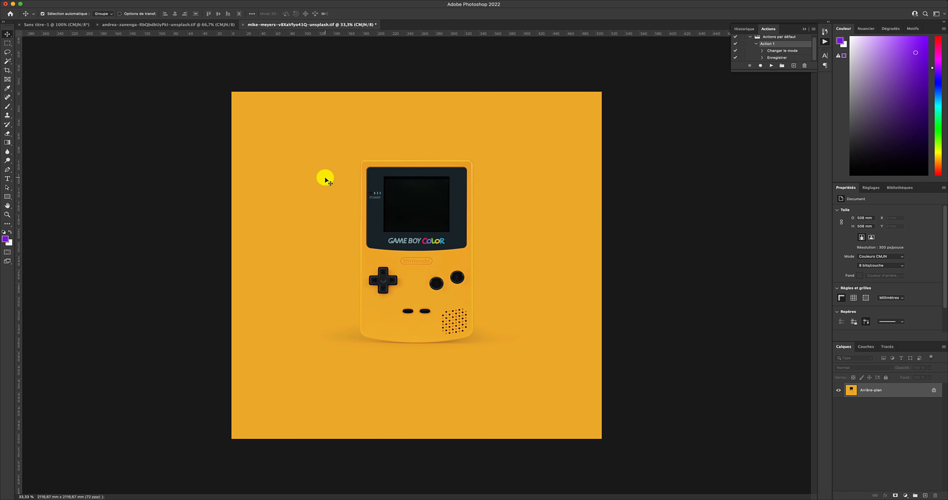
- Check the frame size in InDesign, and in Photoshop resize the Game Boy image to 70 mm wide with resampling (Rééchantillonnage) on and save it
key(super+Tab)
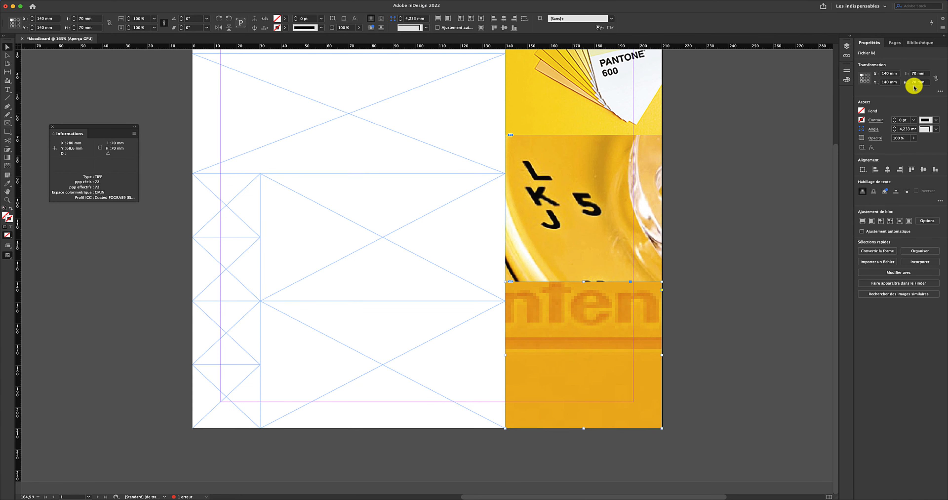
key(super+Tab)
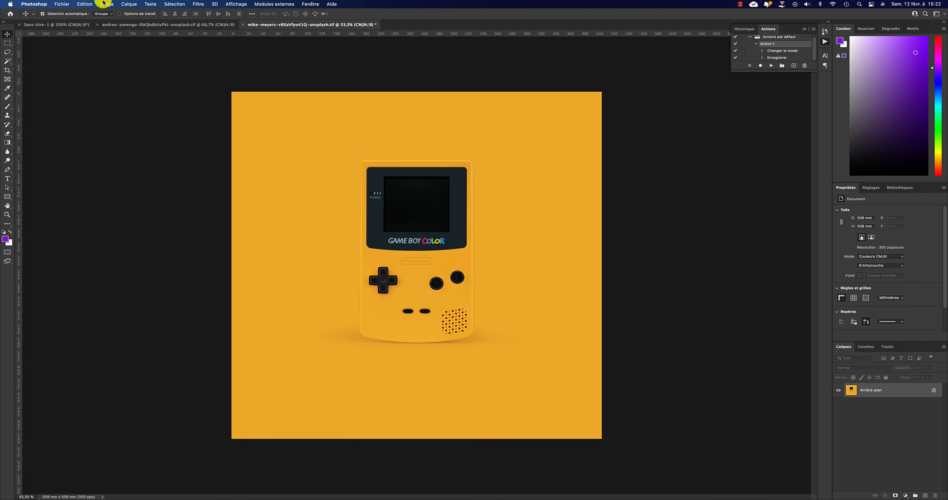
click(107, 4)
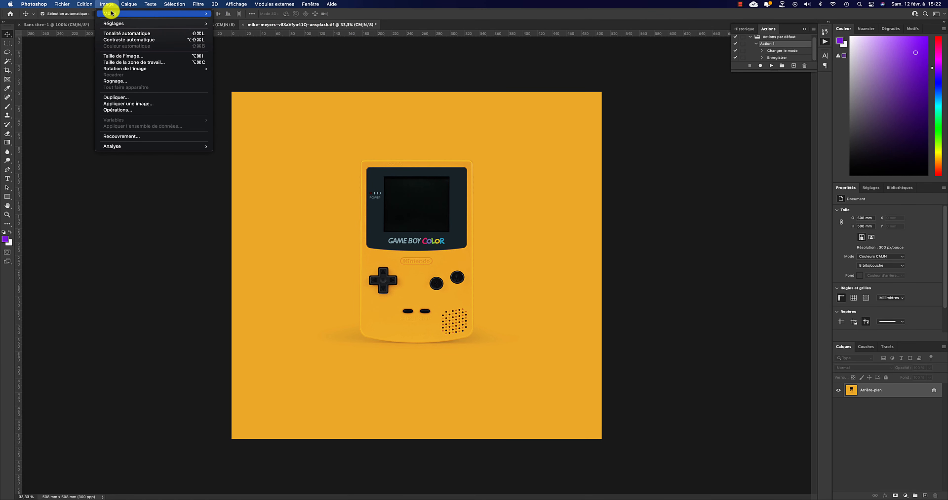
click(160, 56)
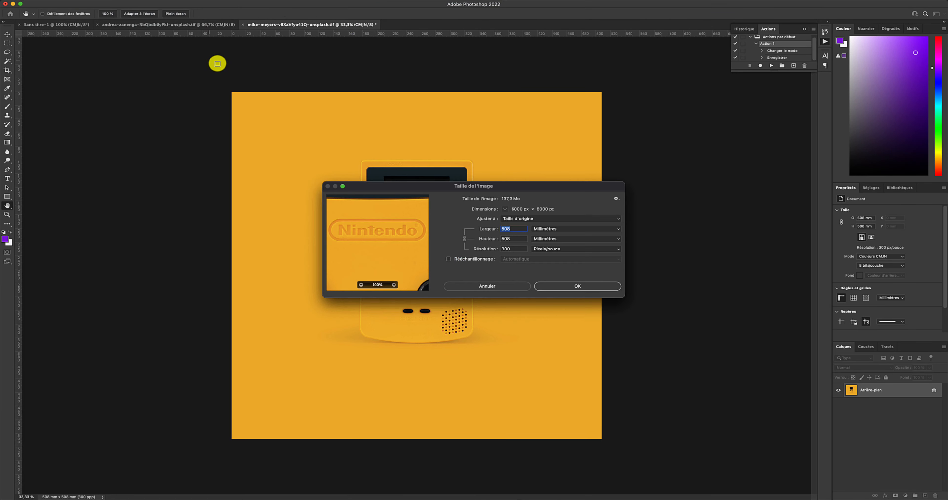
click(476, 260)
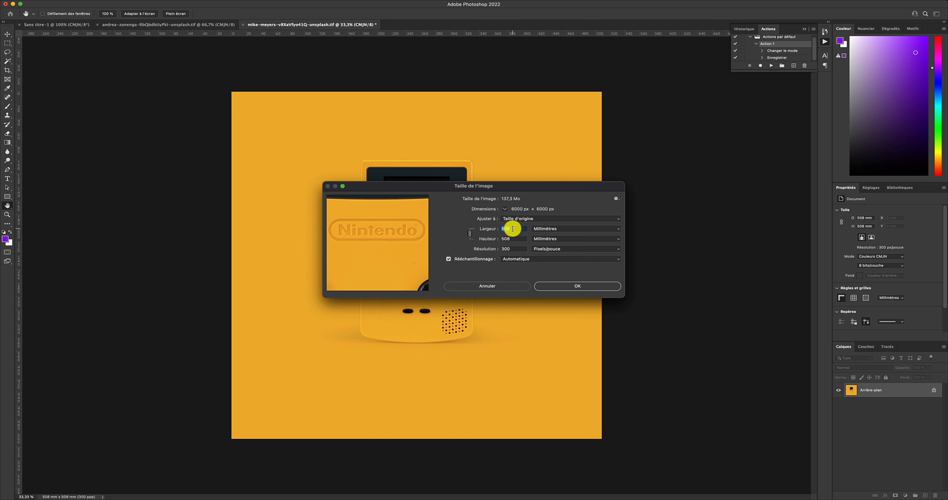
text(70)
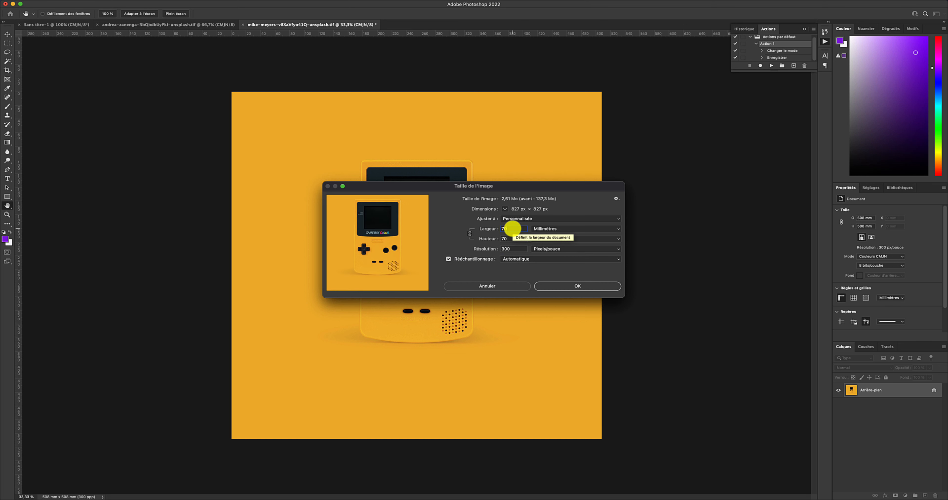
click(557, 286)
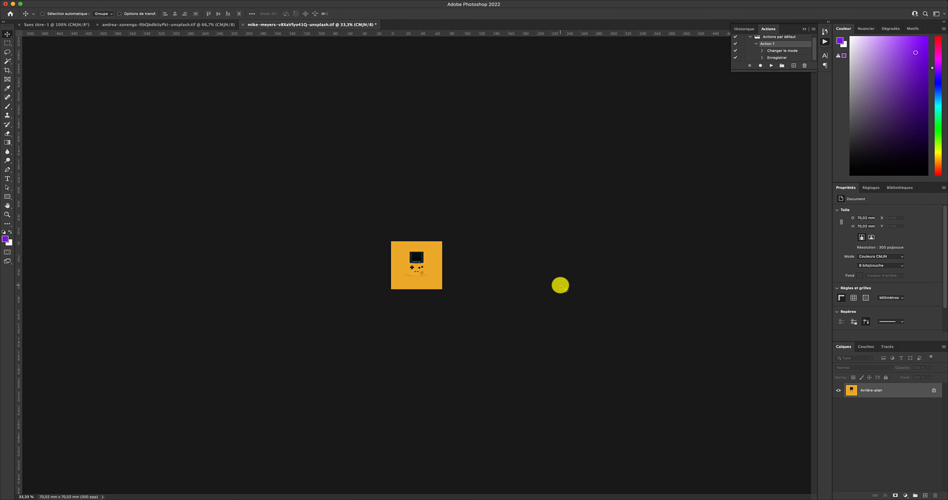
key(super+s)
- Switch to InDesign and fit the updated Game Boy image so that it fills its frame proportionally
key(super+Tab)
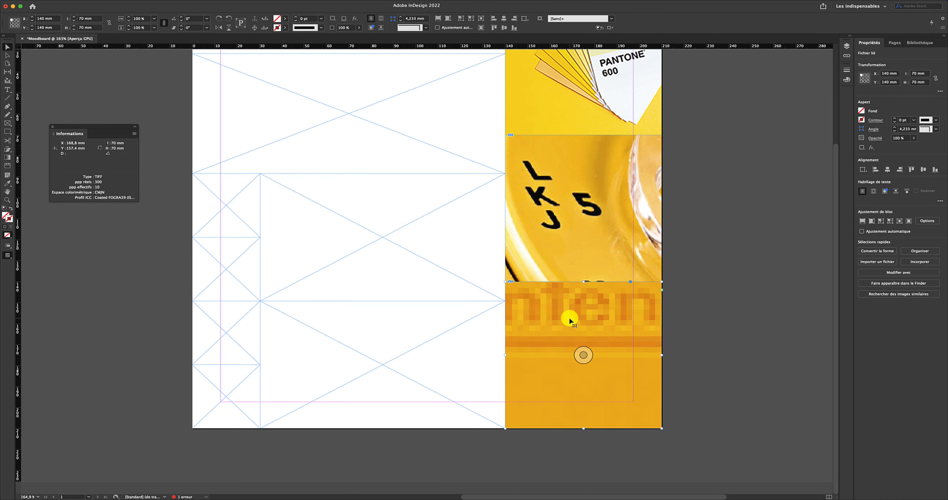
right_click(595, 219)
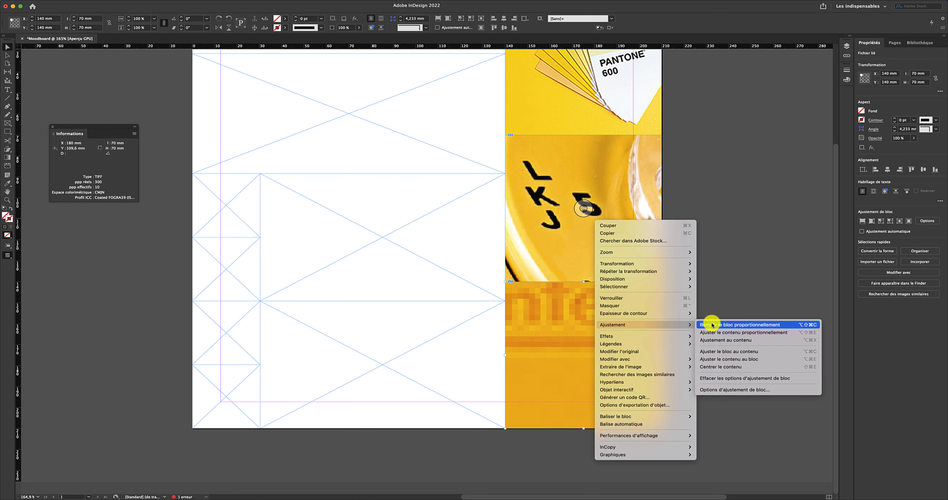
click(711, 325)
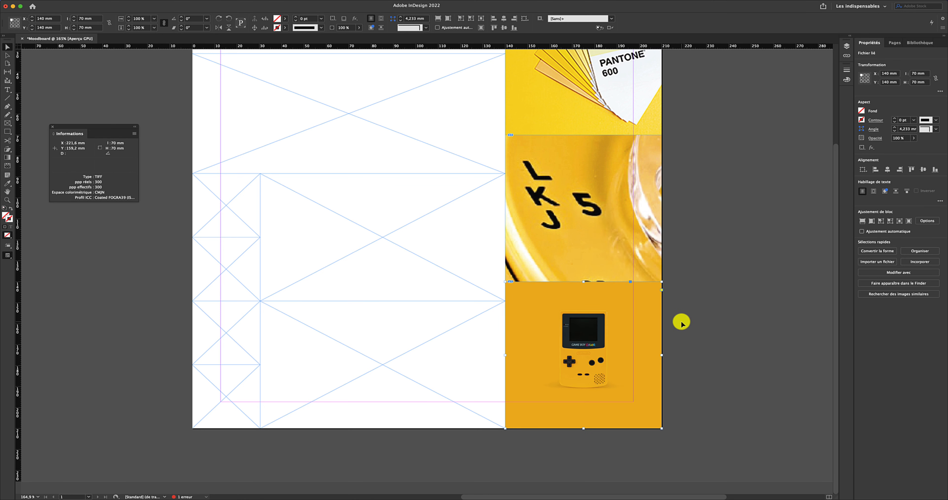